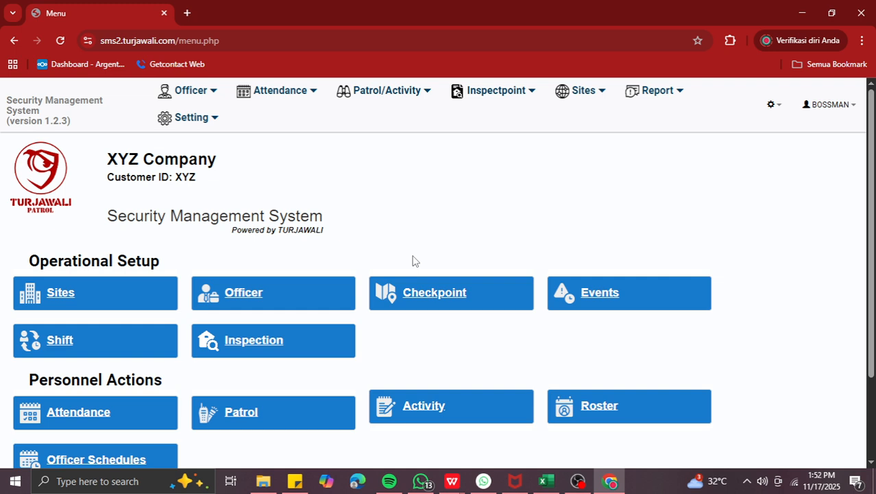
- Switch to the November roster workbook in Excel and examine the Regu 1 to Regu 3 groups and their daily shift codes
click(549, 481)
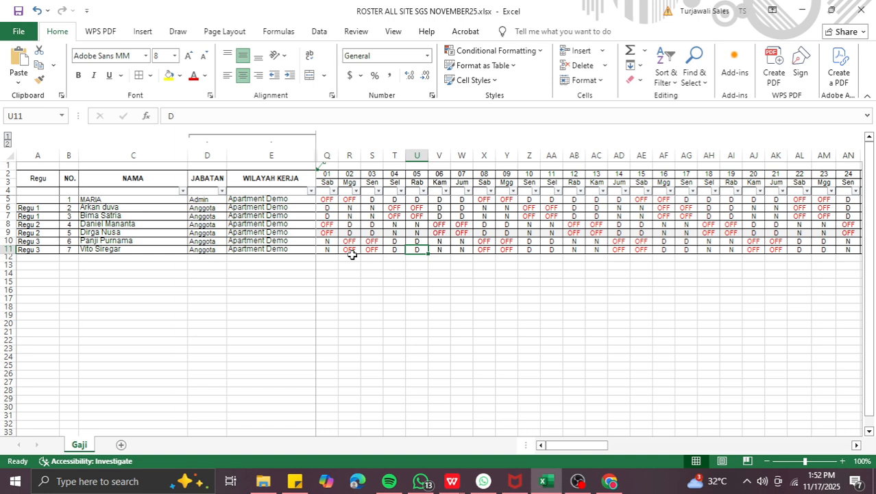
click(29, 216)
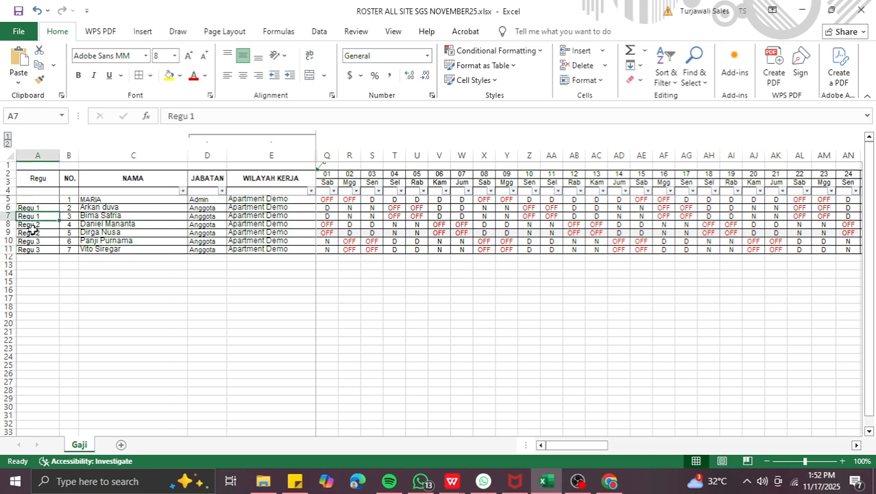
click(33, 230)
click(36, 251)
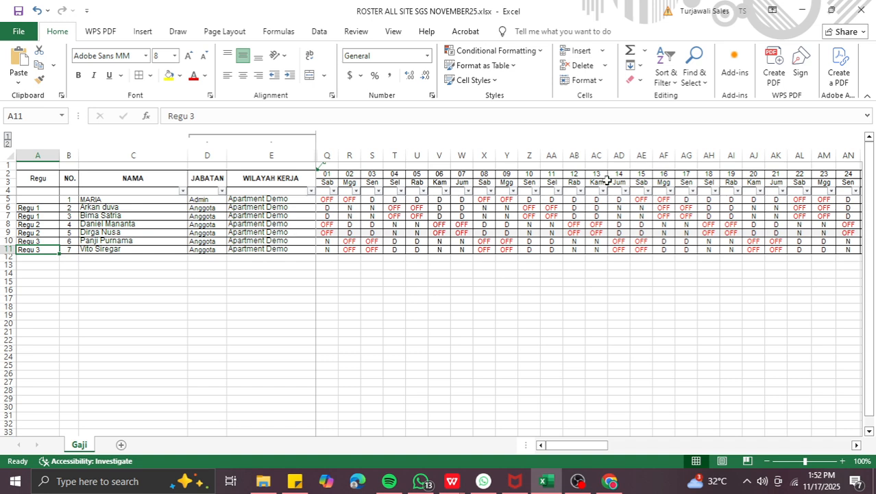
click(446, 207)
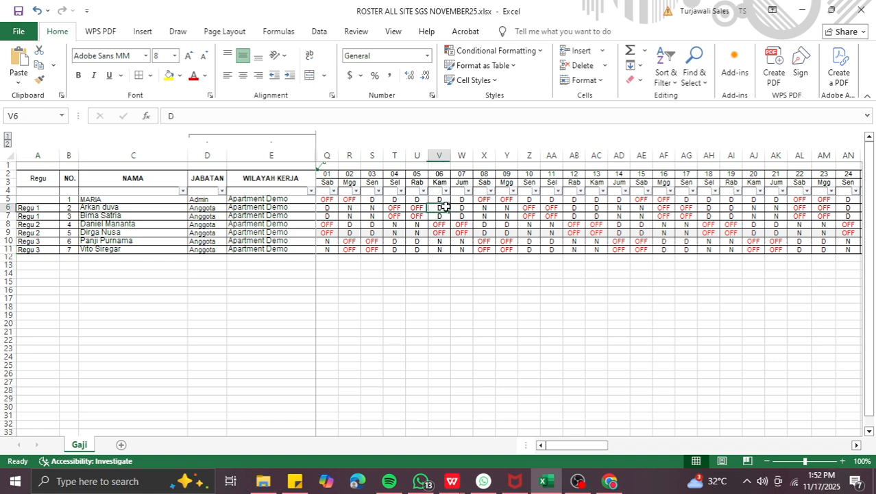
click(499, 209)
click(449, 216)
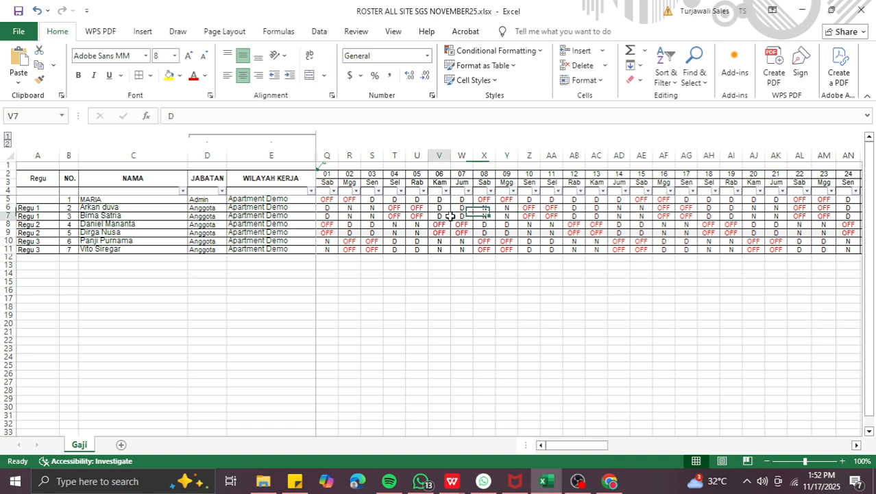
click(486, 223)
click(488, 216)
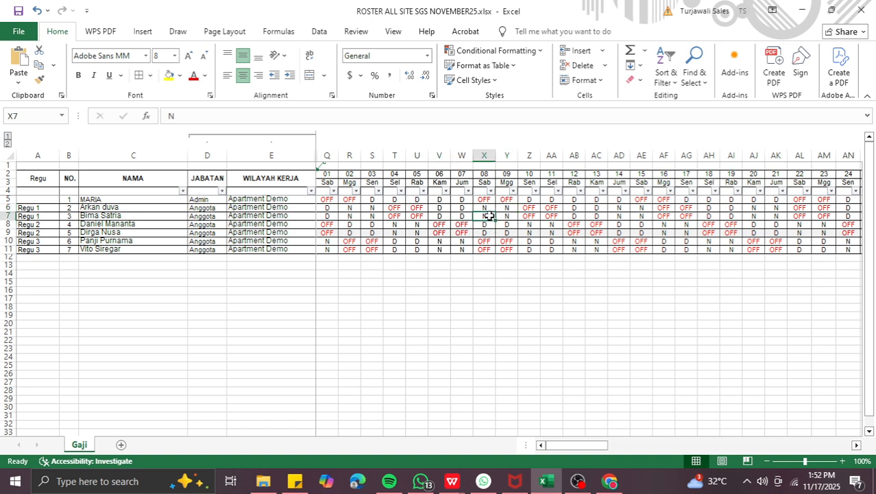
- Switch to the Security Management System in Chrome and review the officer groups in the Apartment Demo site's officer list
click(608, 480)
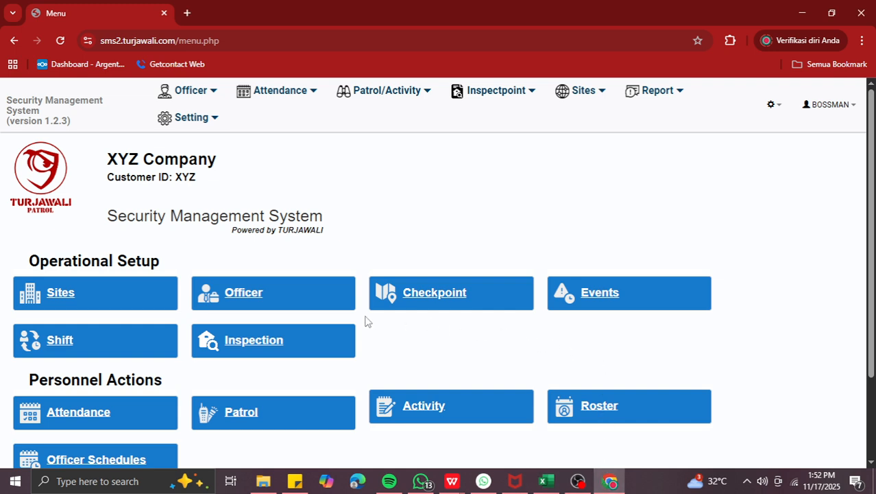
click(110, 297)
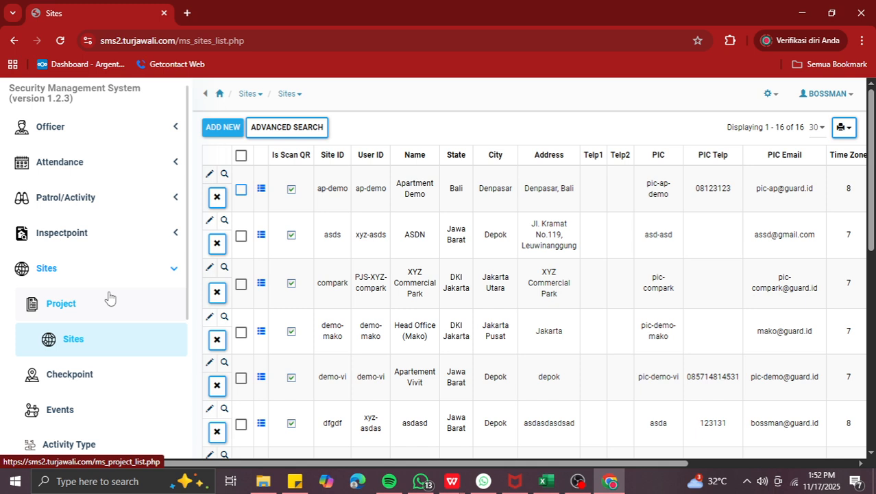
click(262, 189)
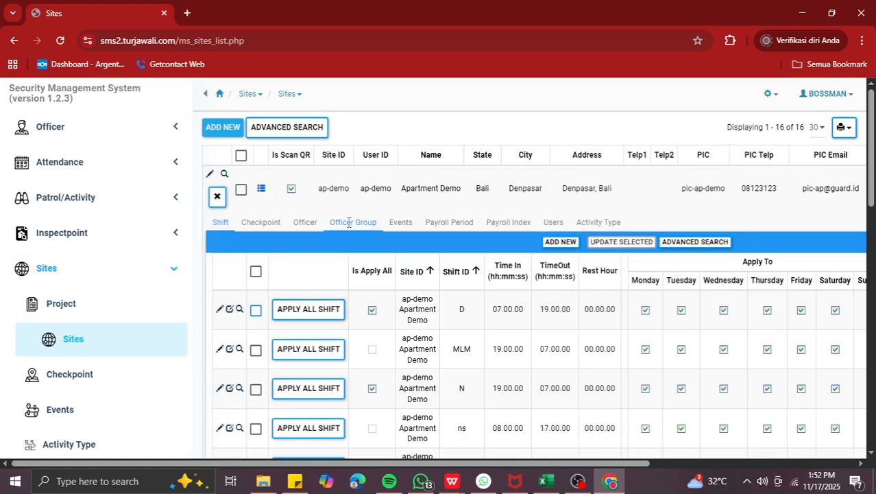
click(308, 223)
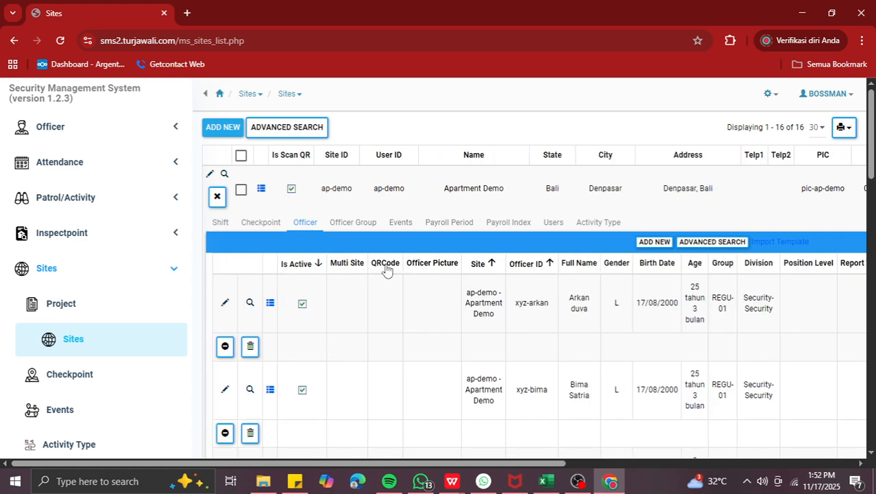
scroll(537, 347, down, 1)
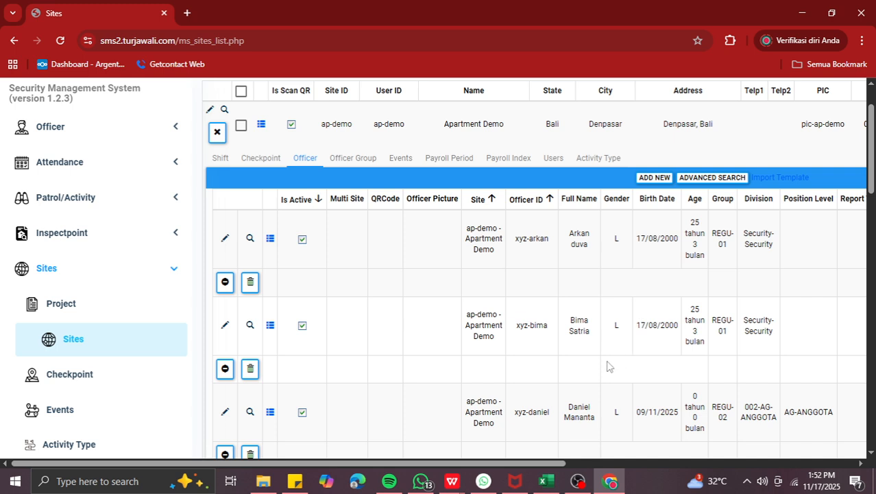
scroll(620, 355, down, 1)
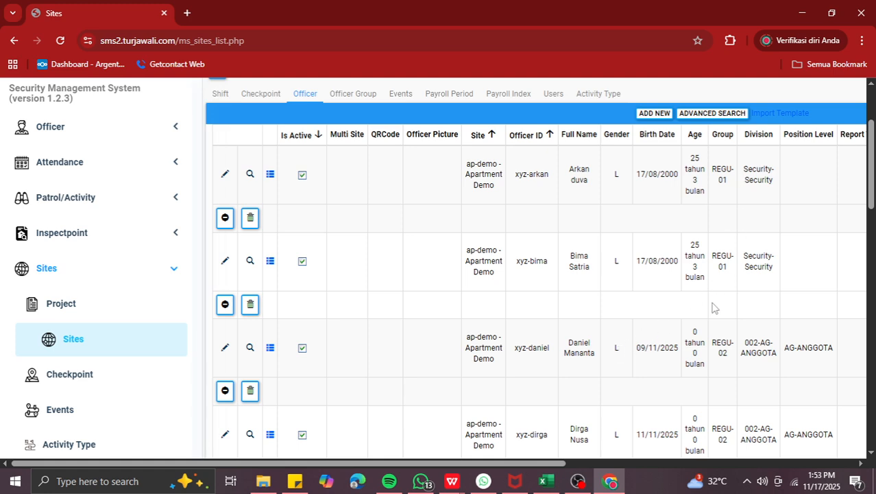
scroll(713, 309, down, 1)
scroll(725, 392, down, 3)
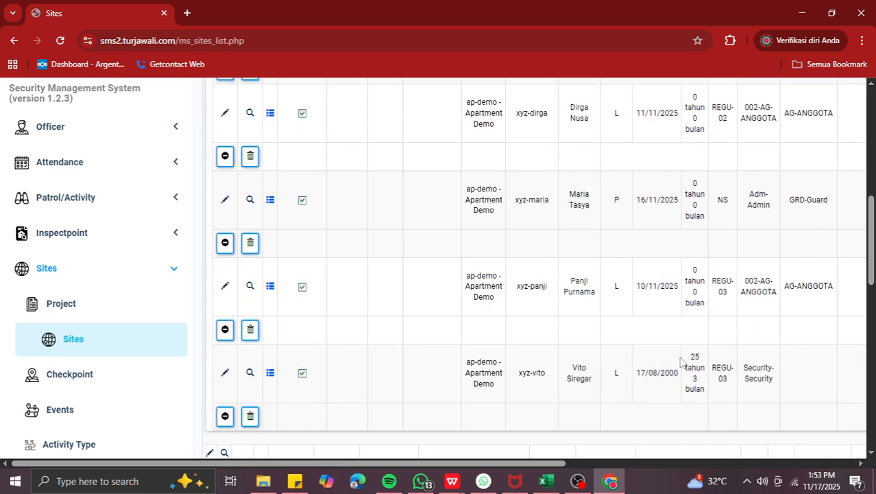
scroll(681, 361, up, 4)
scroll(681, 361, up, 2)
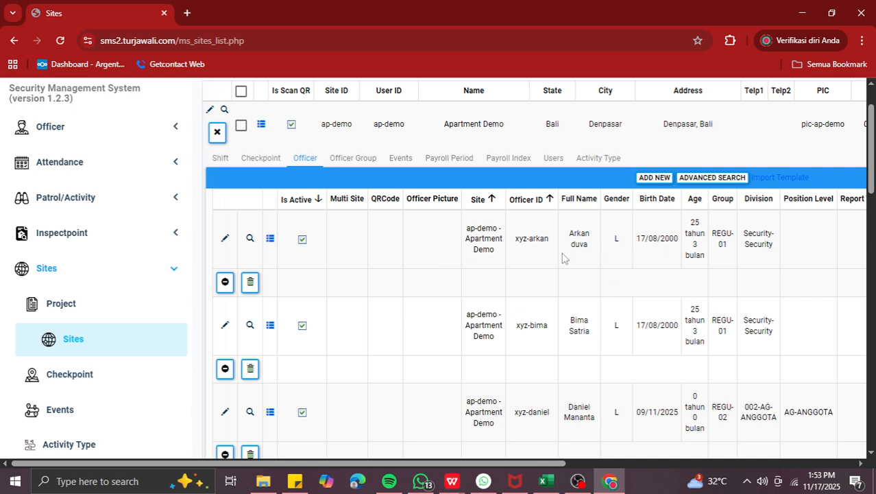
- Set the group of the first officer listed under Apartment Demo to REGU-02 and save the record
drag(566, 238, 593, 249)
click(225, 240)
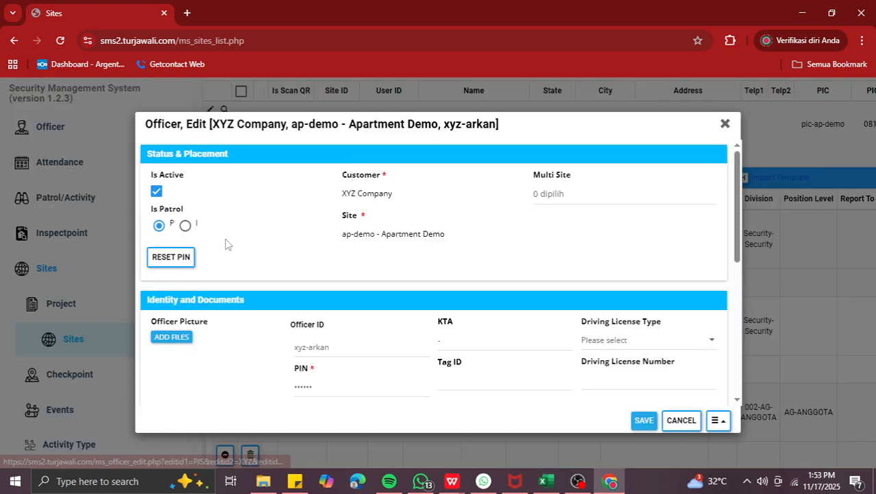
scroll(300, 253, down, 10)
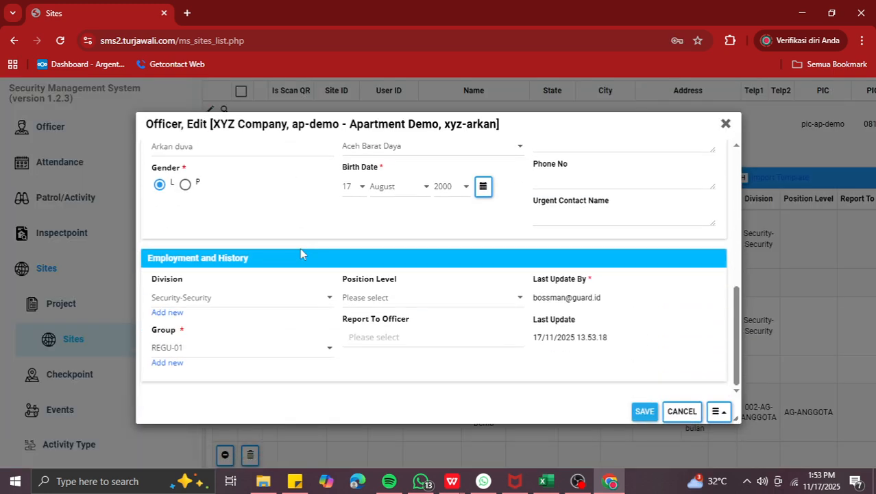
click(166, 350)
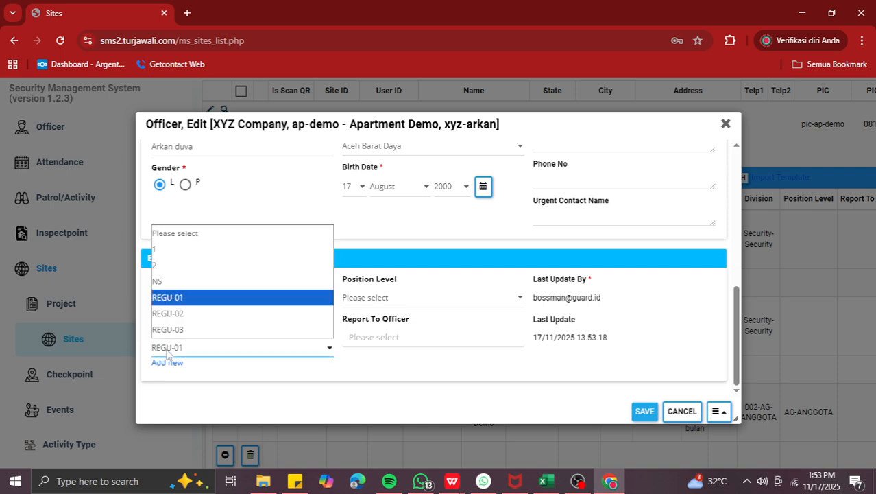
click(184, 314)
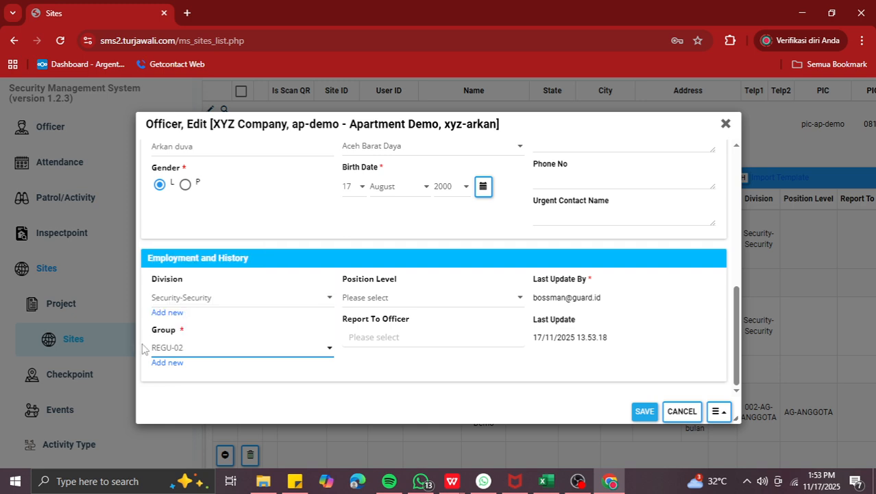
click(641, 413)
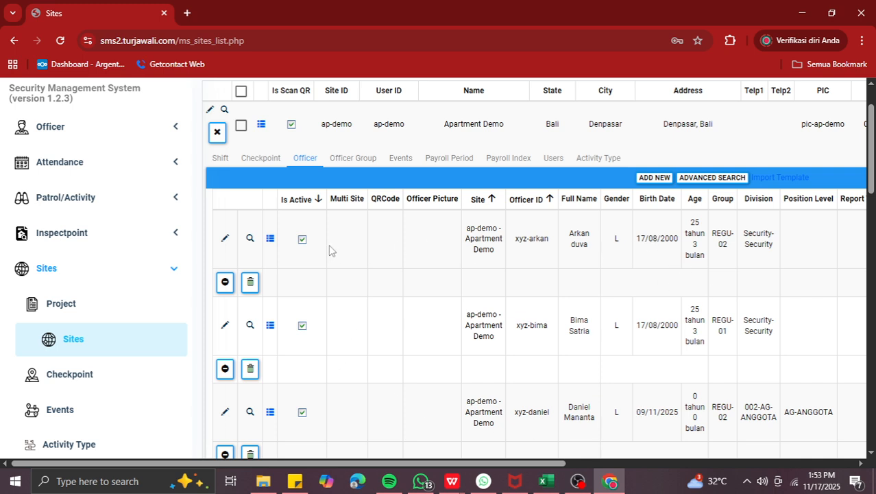
- Reopen the first officer's record for editing and choose REGU-01 as the group
click(226, 239)
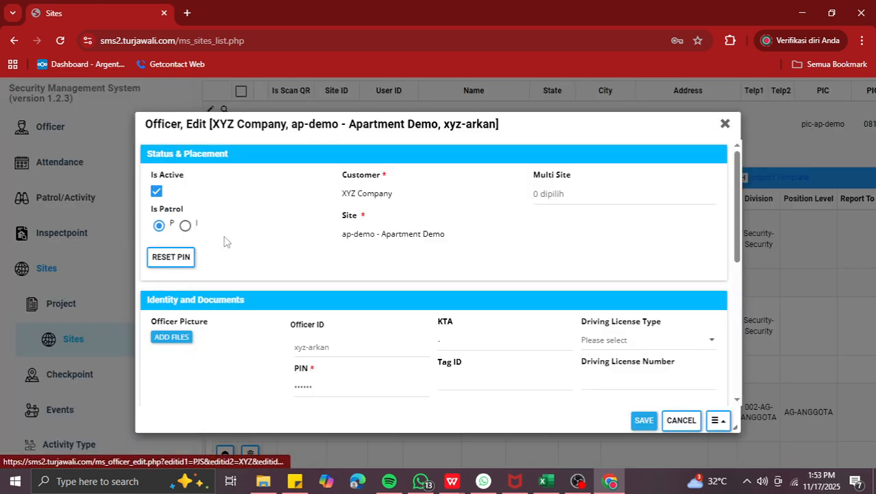
scroll(225, 240, down, 10)
click(205, 351)
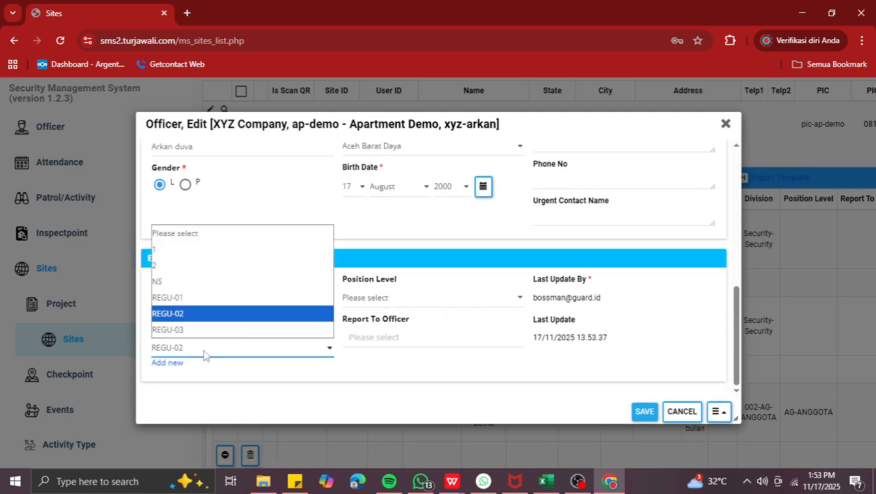
click(198, 297)
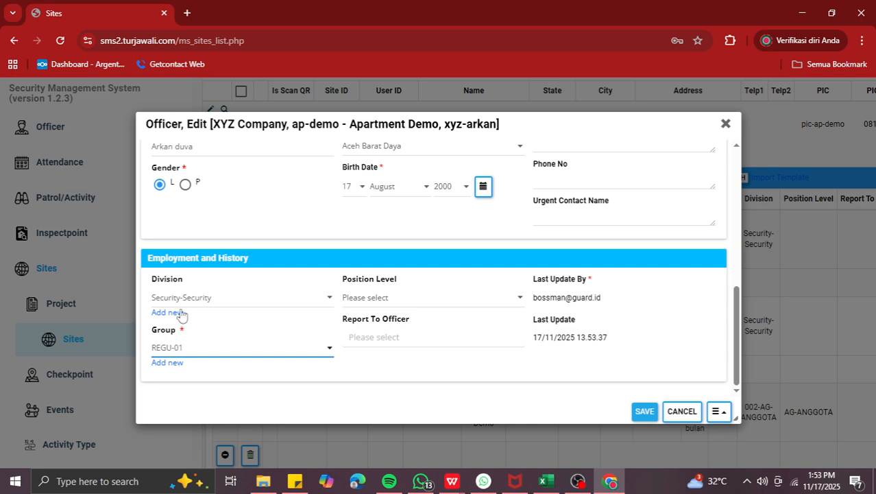
- From the officer's record, add a new officer group REGU-04 for XYZ Company at site ap-demo Apartment Demo
click(168, 363)
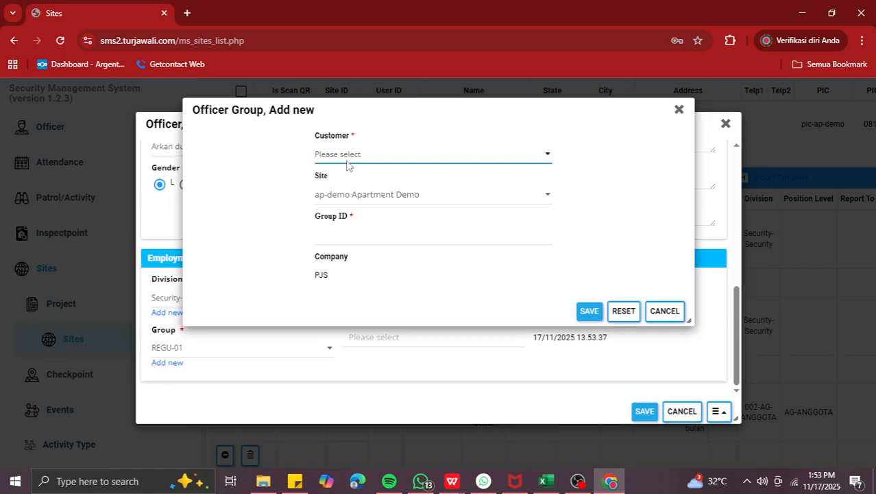
click(347, 165)
click(346, 188)
click(349, 236)
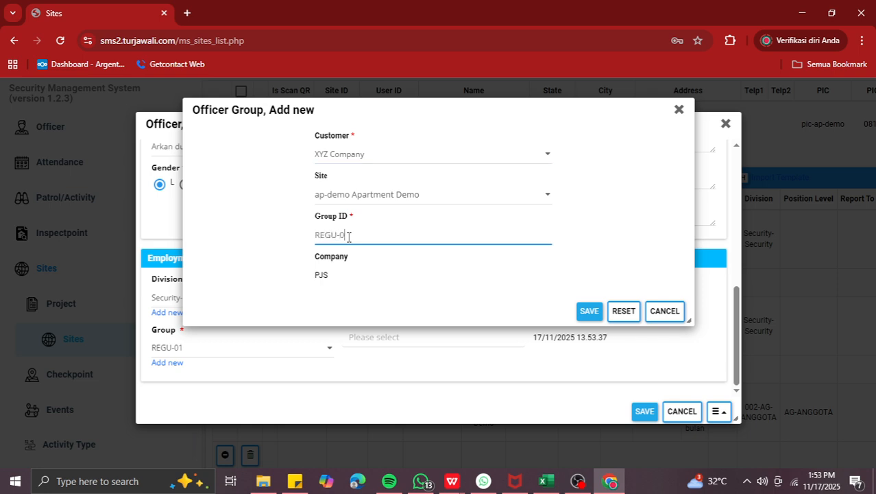
click(590, 310)
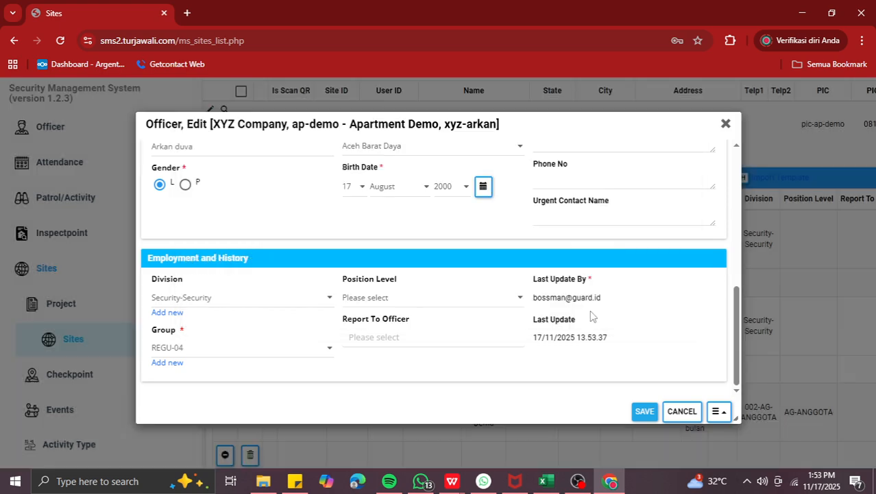
- Change the officer's group from the newly added group to REGU-01 and save the record
click(244, 353)
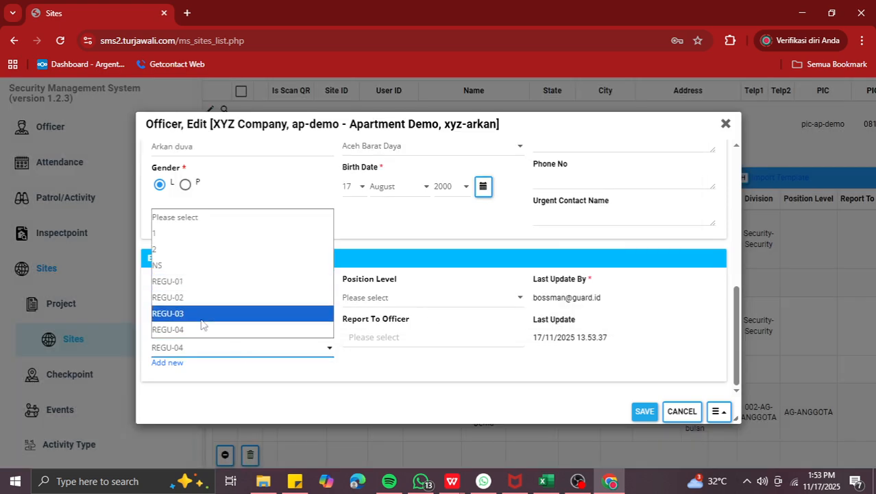
click(200, 282)
click(645, 412)
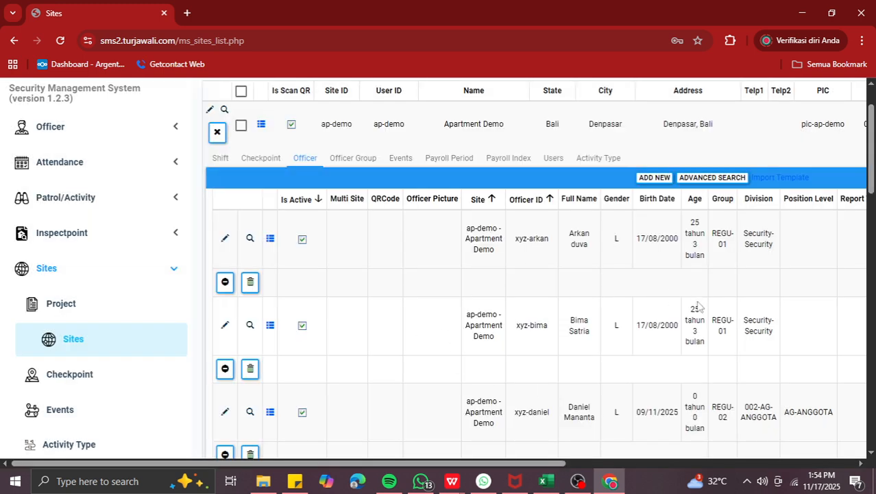
- Check the remaining officers' group assignments and open the shift list of the Apartment Demo site
scroll(634, 334, right, 1)
scroll(636, 347, right, 2)
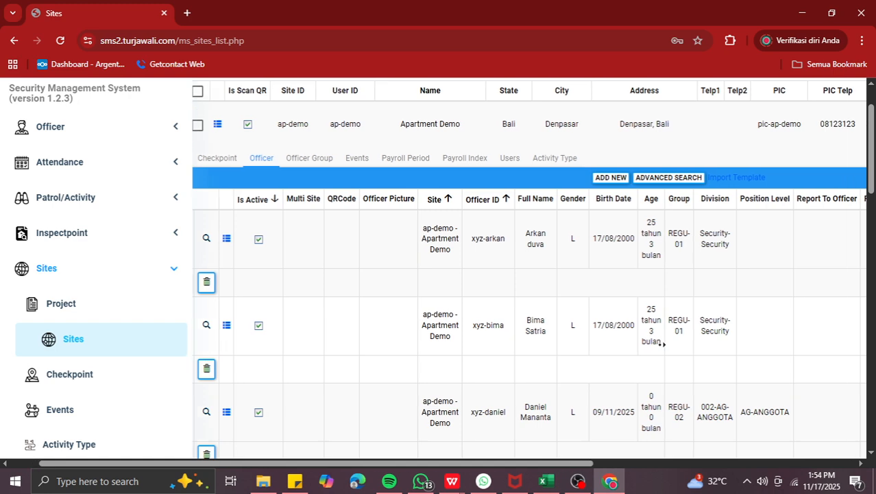
scroll(633, 289, down, 5)
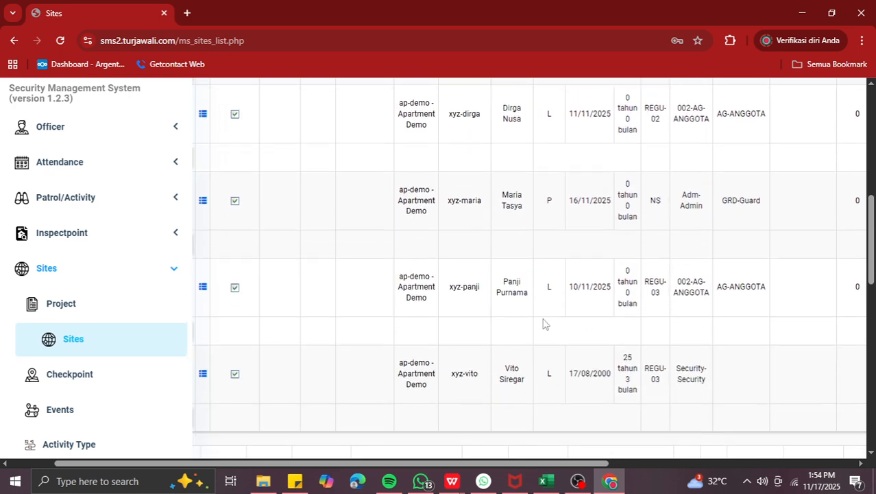
scroll(542, 322, up, 5)
scroll(597, 323, left, 2)
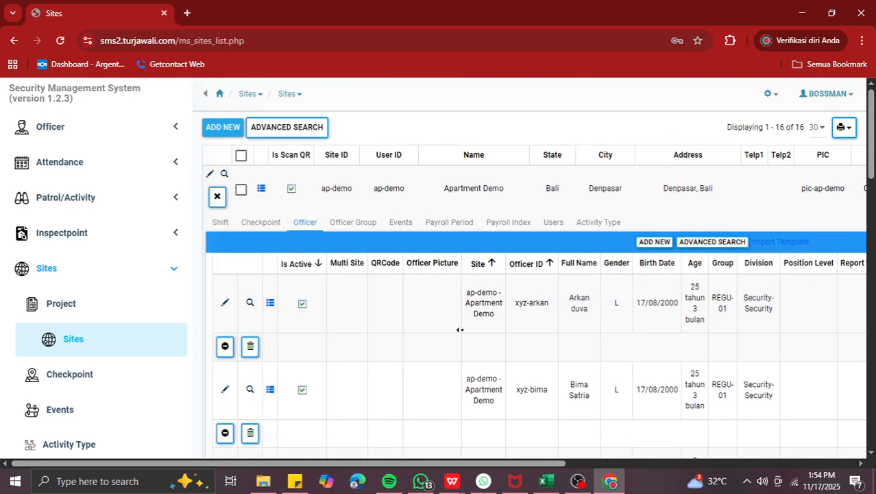
click(220, 223)
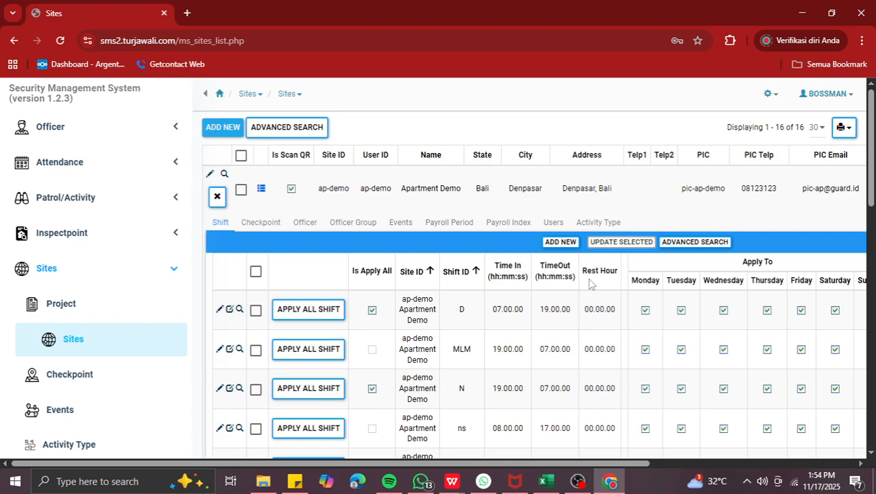
scroll(591, 281, down, 3)
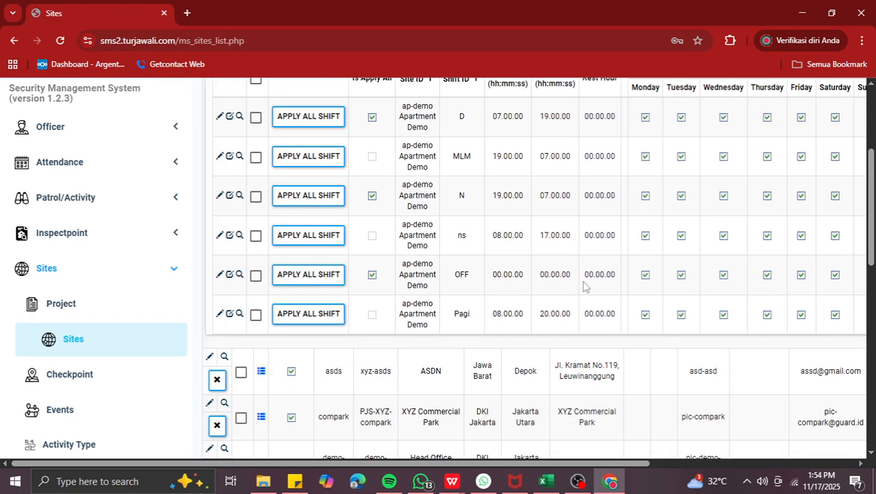
scroll(590, 284, up, 2)
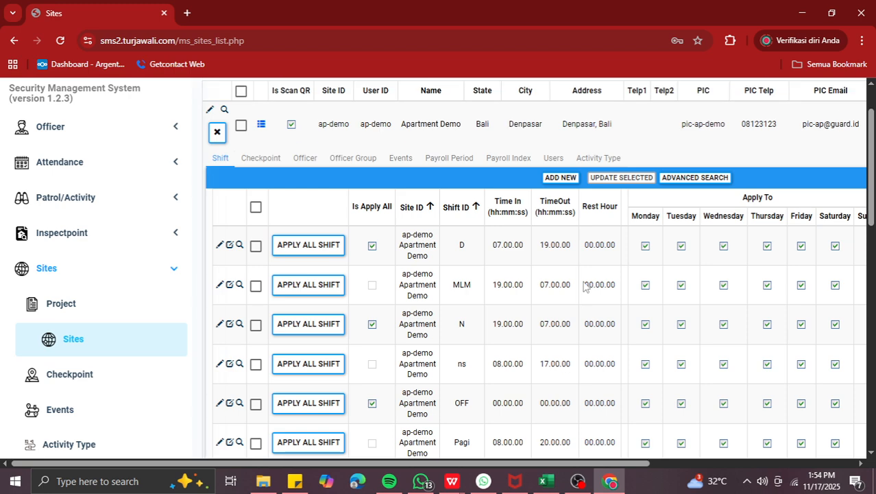
scroll(583, 285, down, 1)
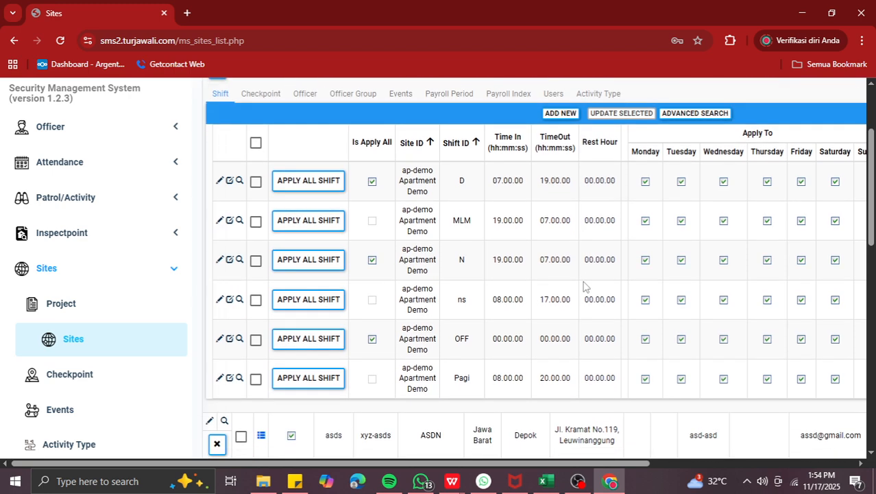
- Examine the D, N and OFF shift IDs and the OFF shift's time in and time out
double_click(459, 182)
double_click(464, 262)
click(471, 264)
drag(458, 339, 574, 348)
click(589, 354)
double_click(468, 341)
drag(492, 349, 536, 345)
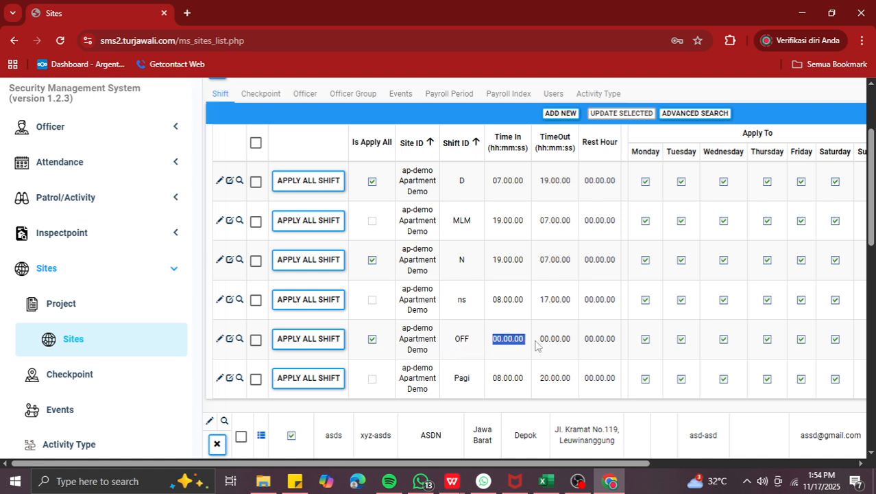
- Check the OFF shift's rest hour in the Apartment Demo shift list
drag(600, 342, 610, 342)
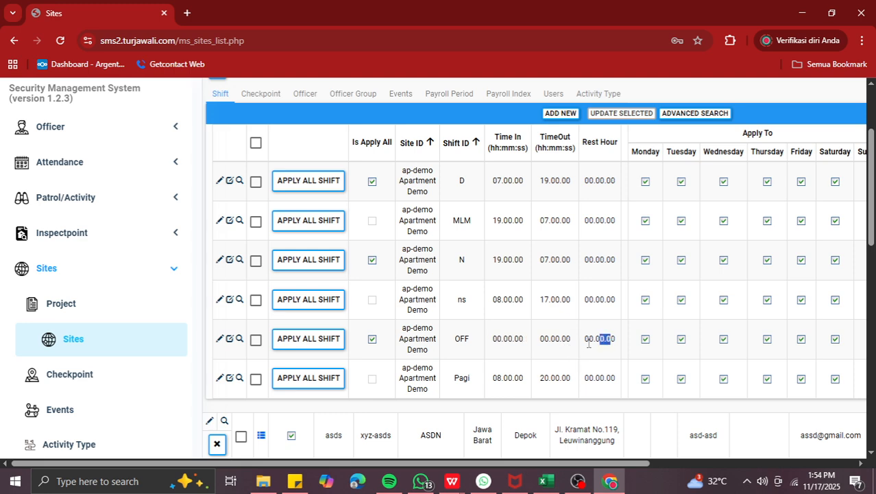
click(539, 347)
scroll(537, 347, up, 2)
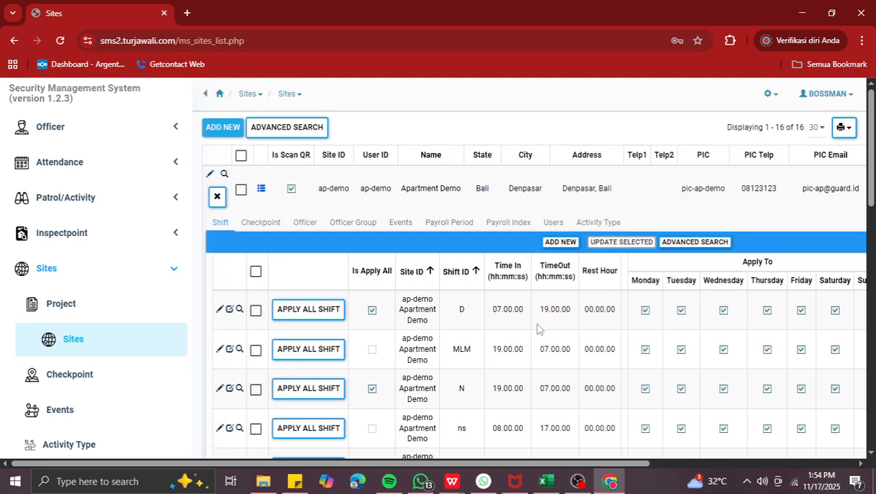
- Fill in a new shift with Is Apply All enabled, ID OFF and time in and time out 00.00, and close it without saving
click(560, 242)
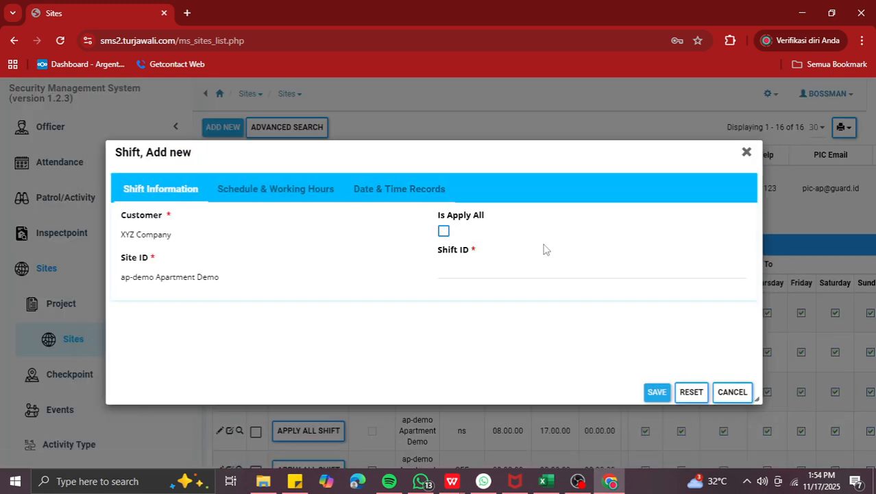
click(443, 232)
click(462, 272)
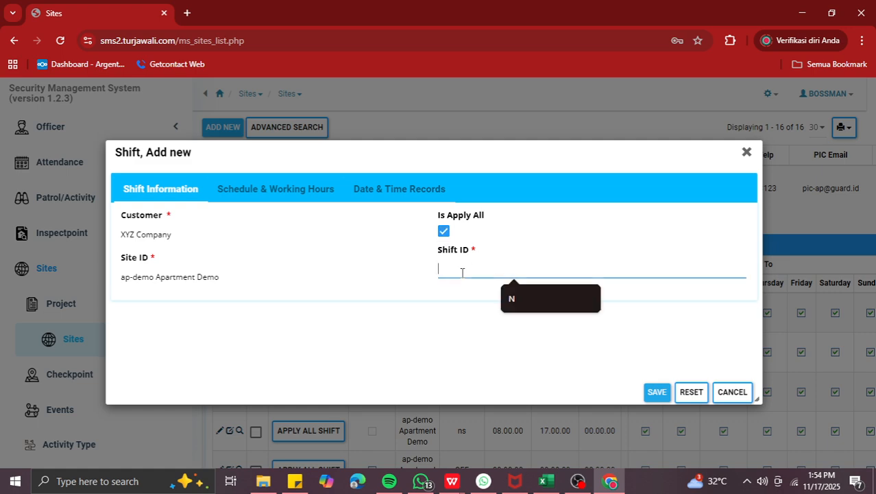
text(OFF)
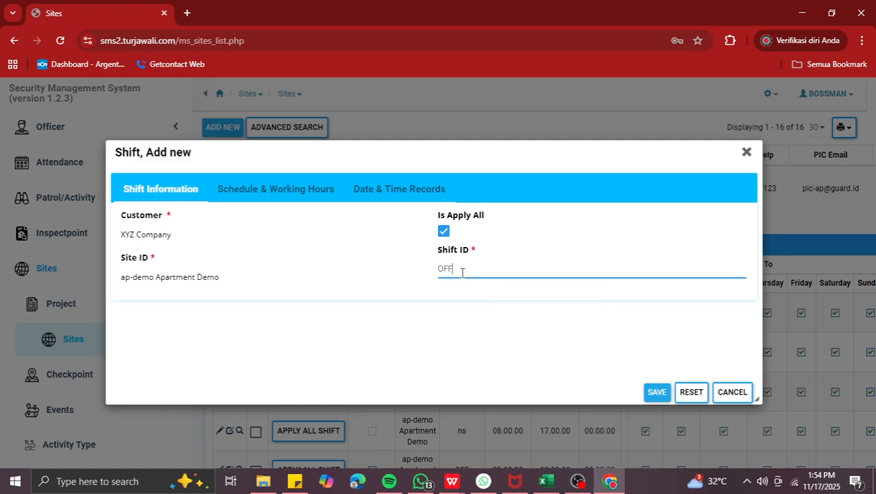
click(293, 188)
click(197, 252)
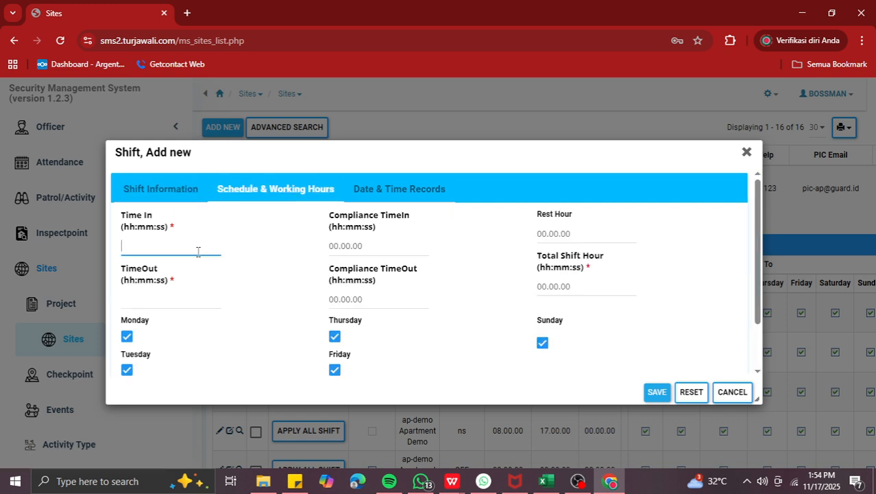
text(00.00)
click(144, 299)
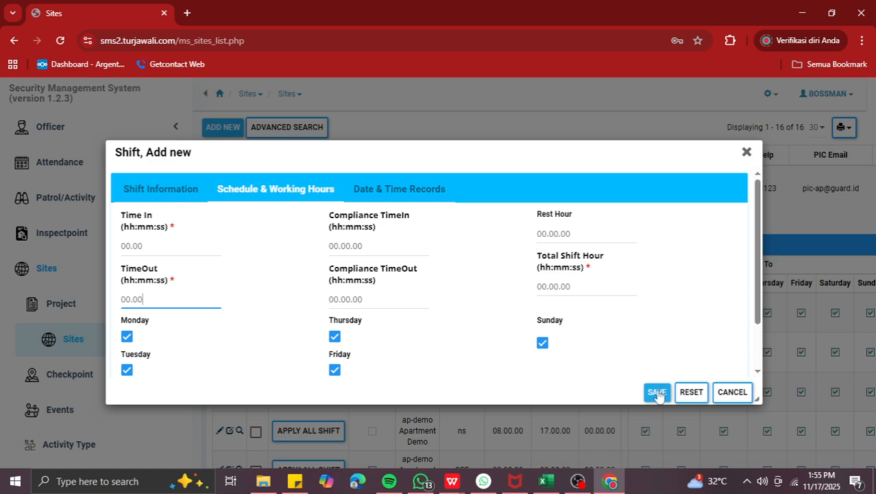
click(747, 152)
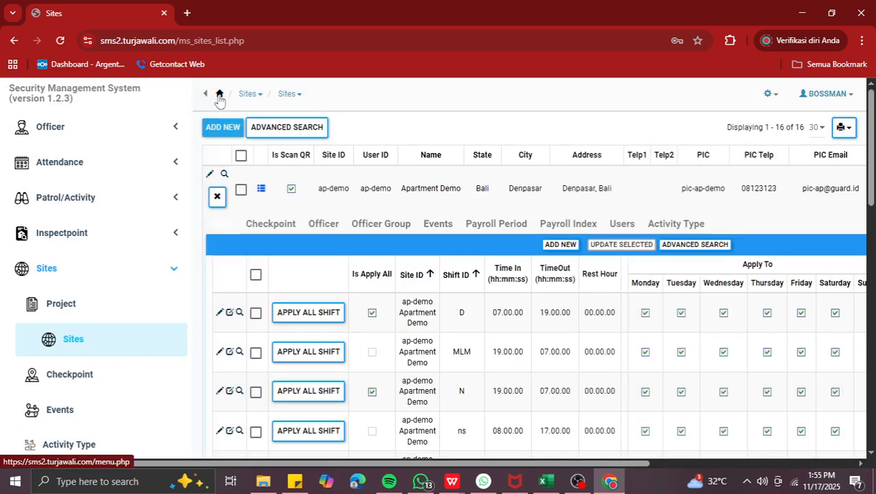
- Return to the home page and open the roster type list
click(219, 95)
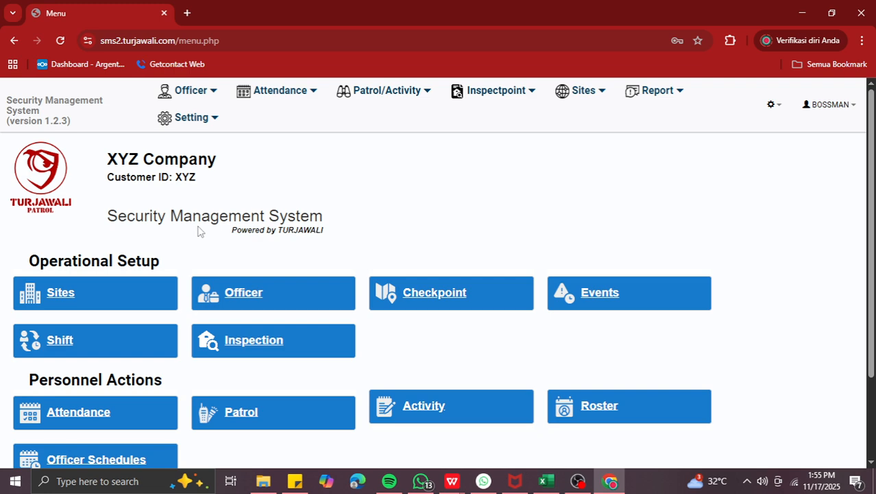
scroll(274, 240, down, 1)
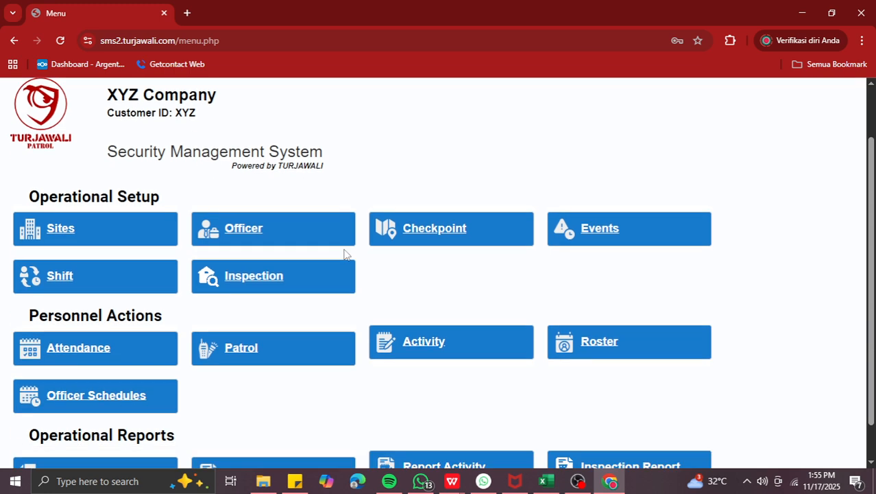
click(611, 343)
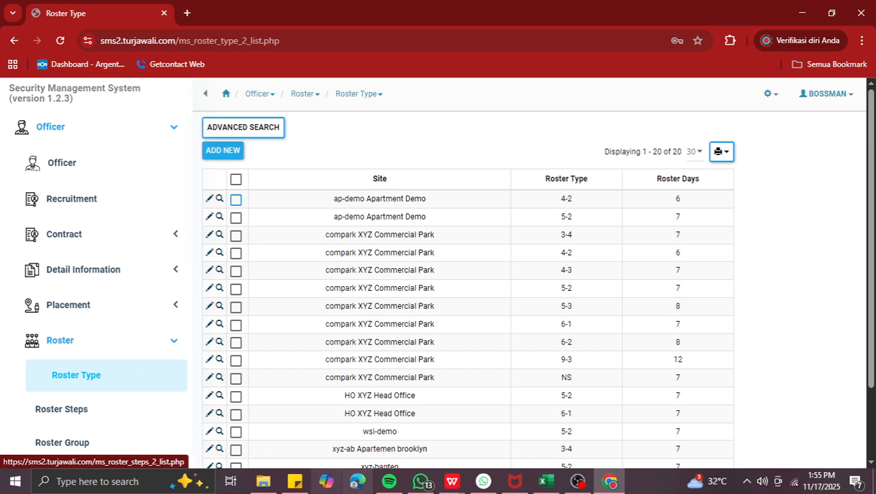
- Switch to the Excel roster and examine the first Regu 1 officer's shifts from the 6th to the 11th
click(542, 484)
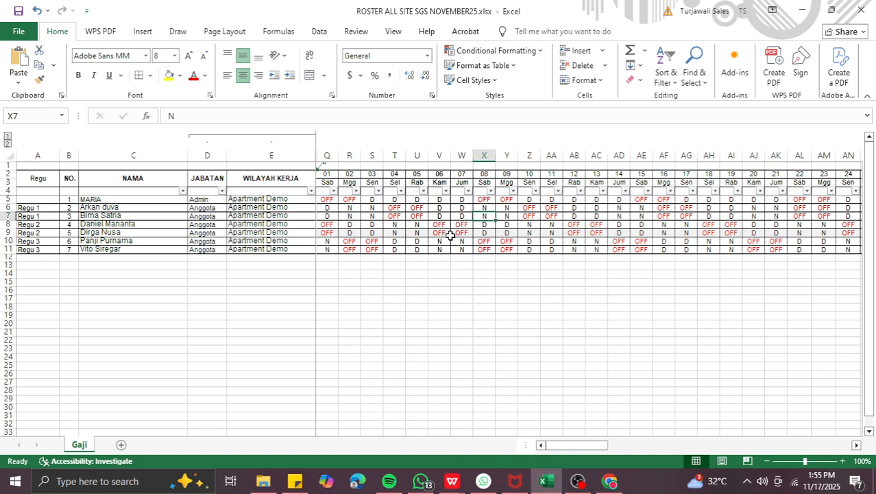
click(448, 209)
click(455, 210)
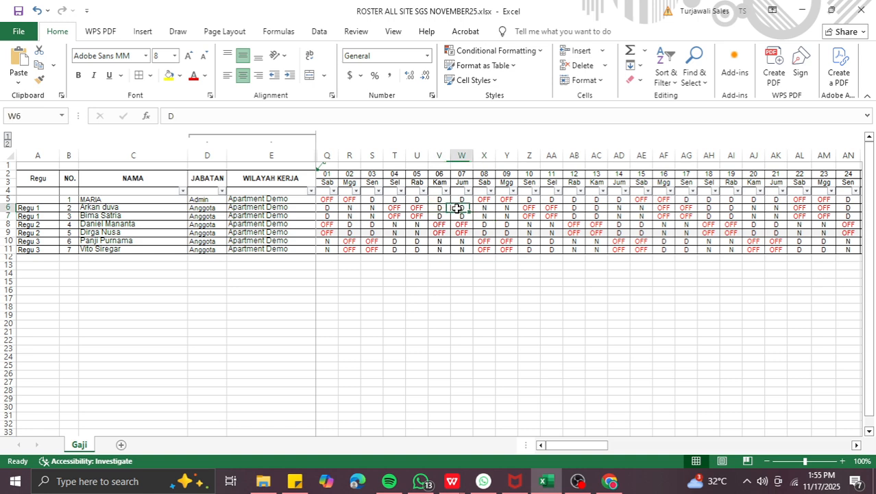
click(500, 211)
click(508, 210)
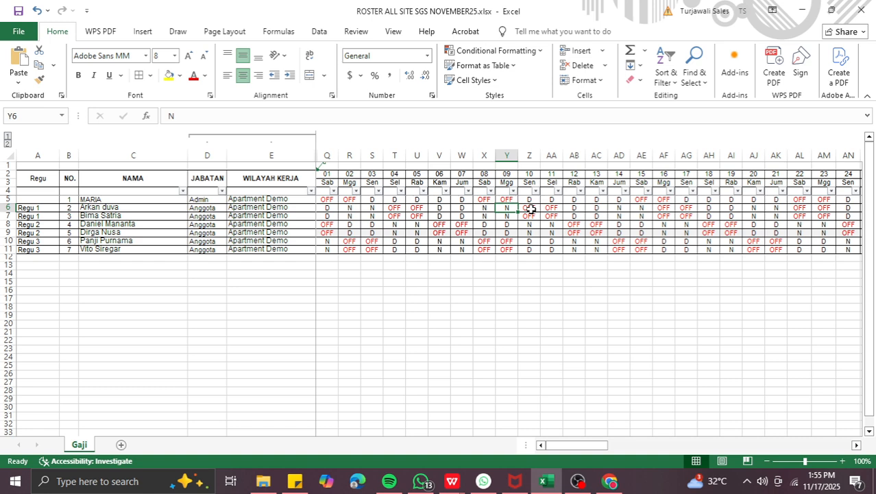
click(529, 209)
click(548, 210)
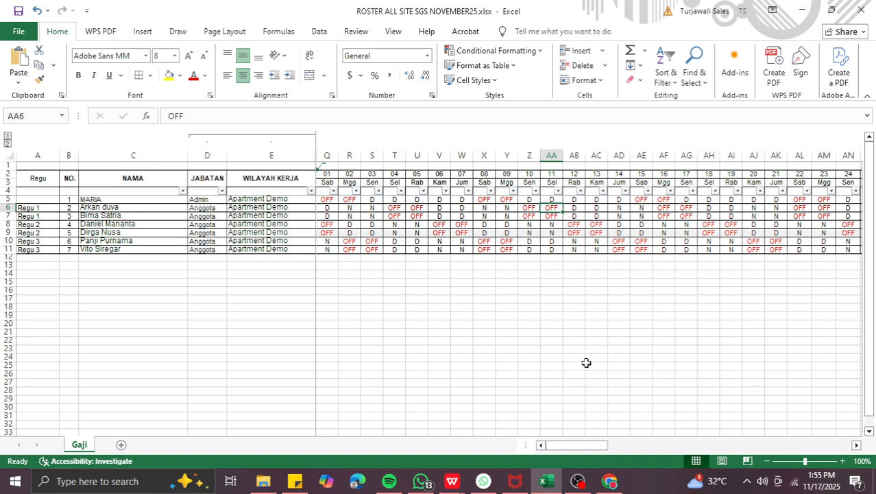
- Switch to Chrome, fill in a new roster type 4-2 with 6 roster days for ap-demo Apartment Demo, and close it without saving
click(610, 481)
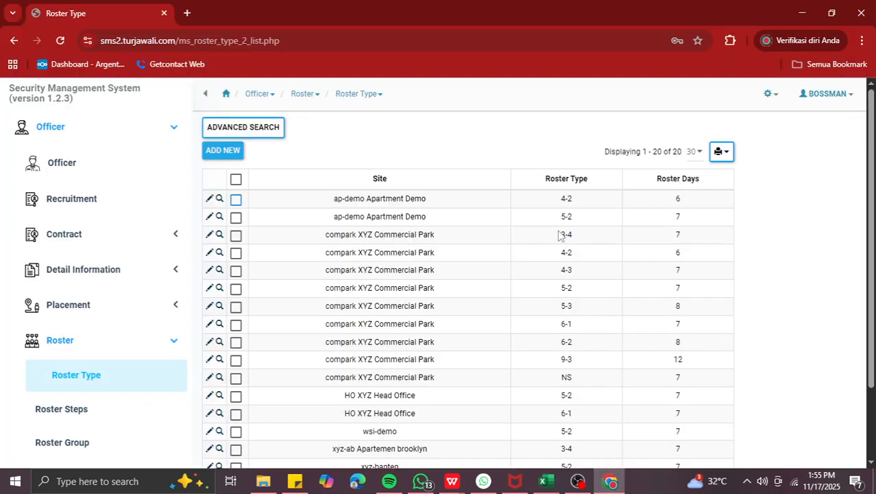
click(212, 151)
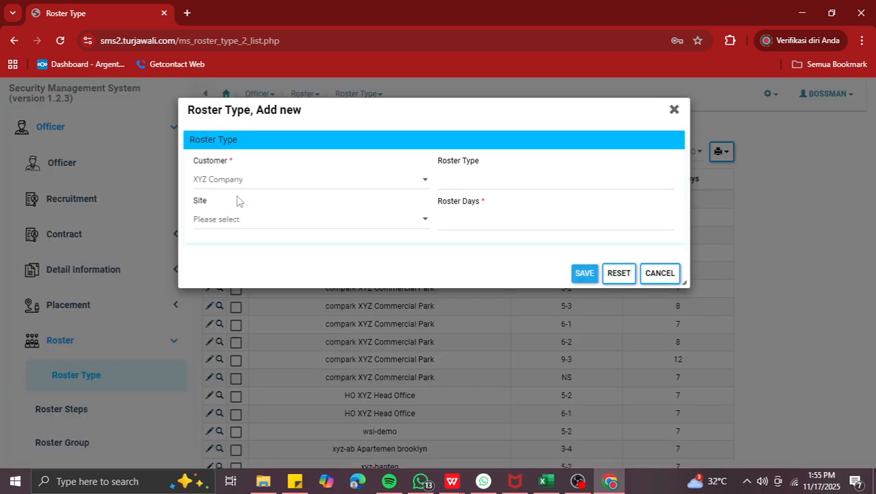
click(230, 221)
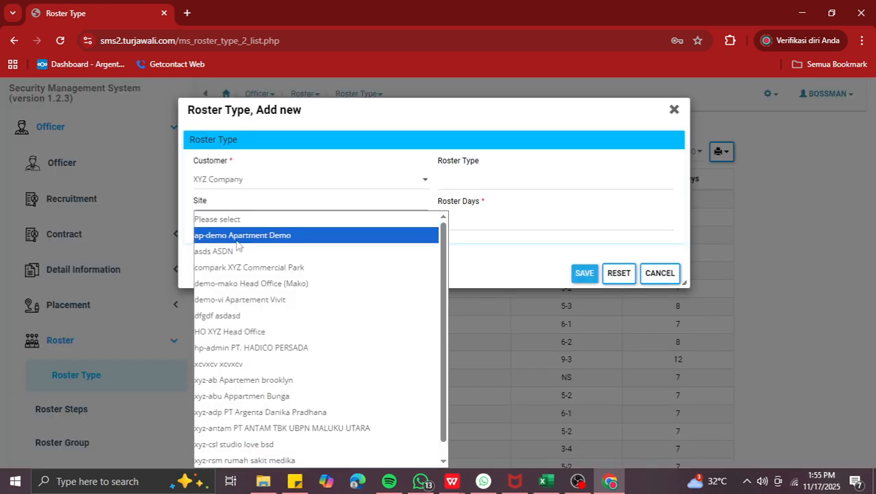
click(233, 237)
click(495, 183)
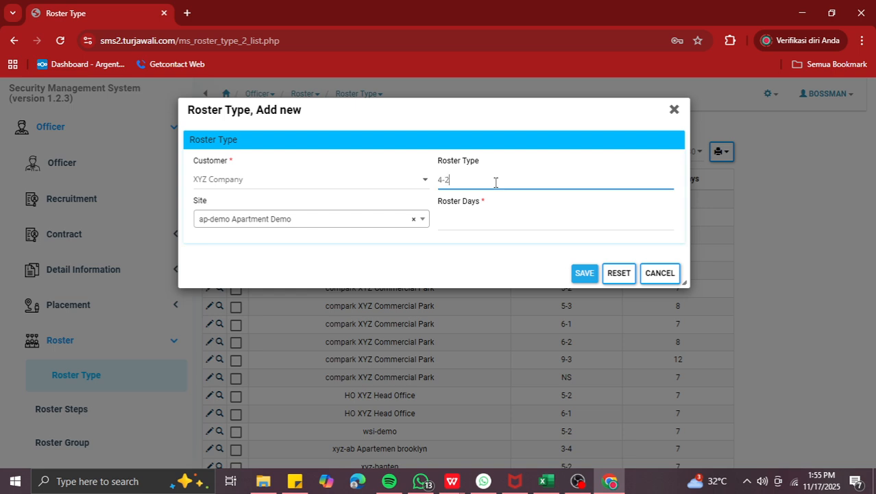
click(473, 218)
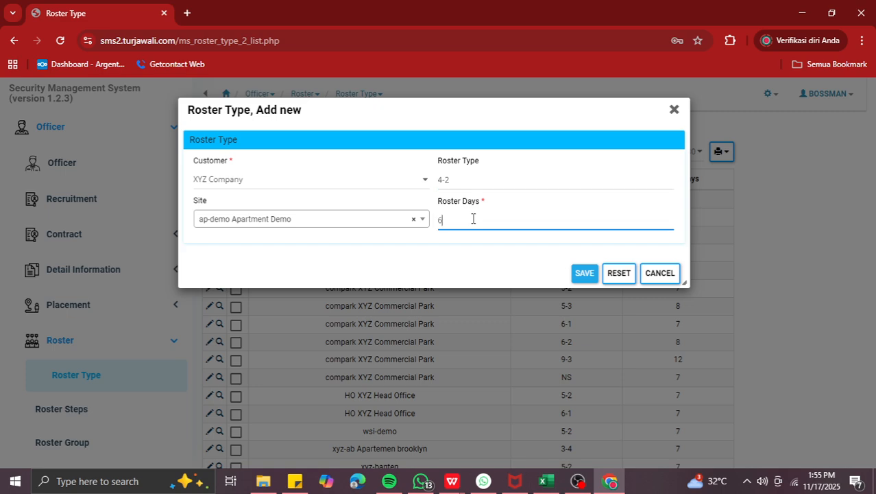
click(449, 184)
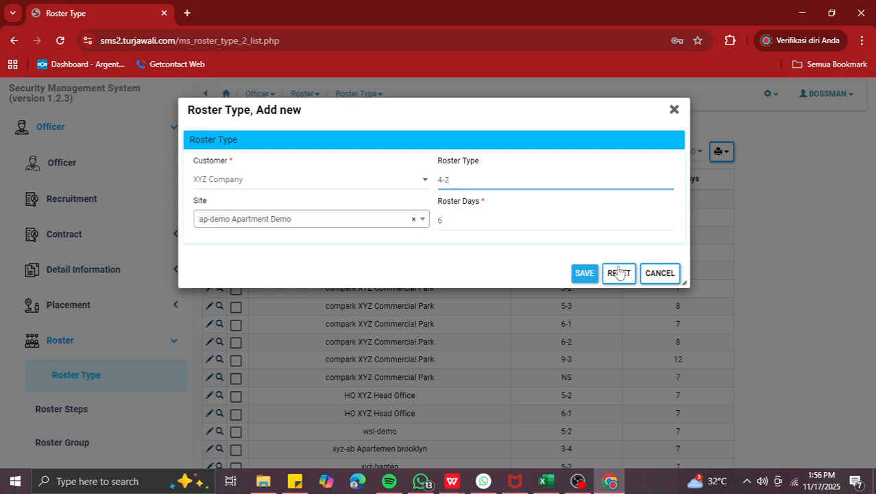
click(673, 111)
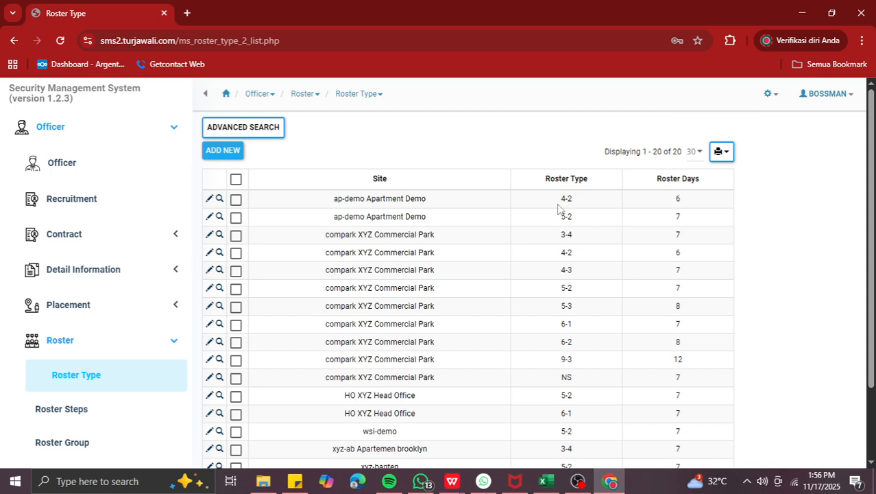
- Check Apartment Demo's existing 4-2 roster type and open the roster steps list
drag(562, 199, 579, 201)
click(595, 203)
scroll(128, 317, down, 2)
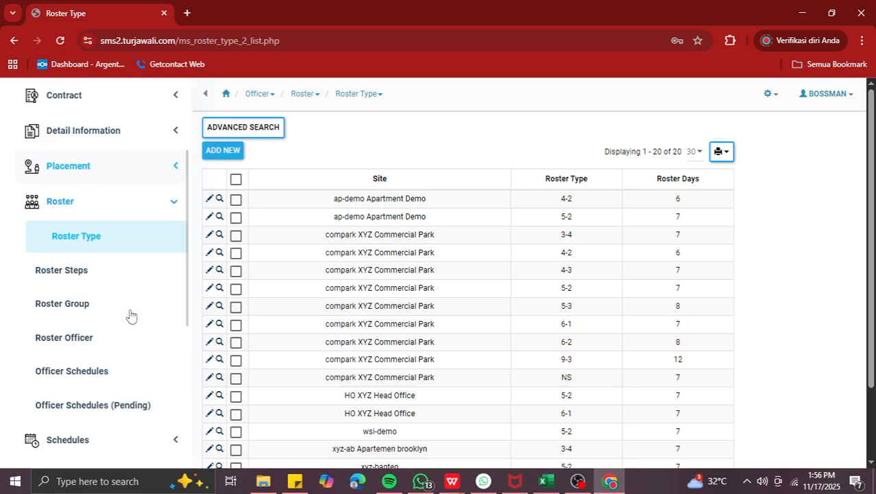
click(127, 274)
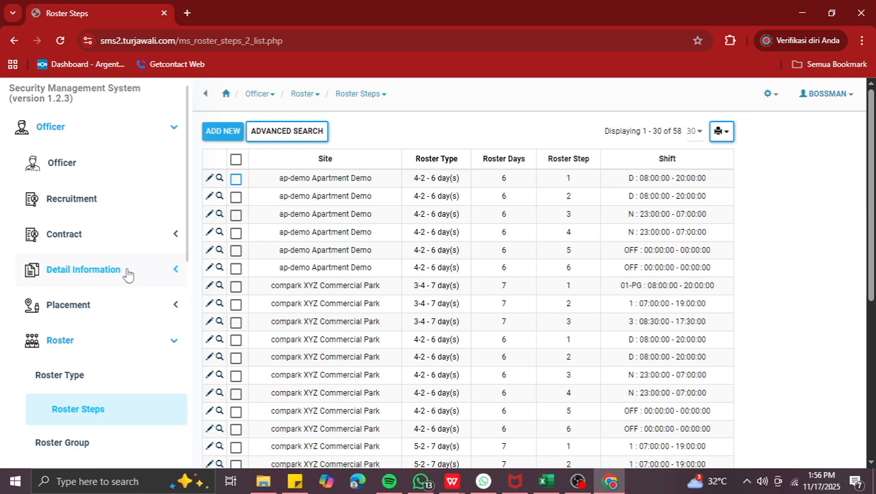
- Start a new roster step for XYZ Company at ap-demo Apartment Demo with type 4-2 - 6 day(s), step 1 and 6 roster days
click(223, 131)
click(240, 180)
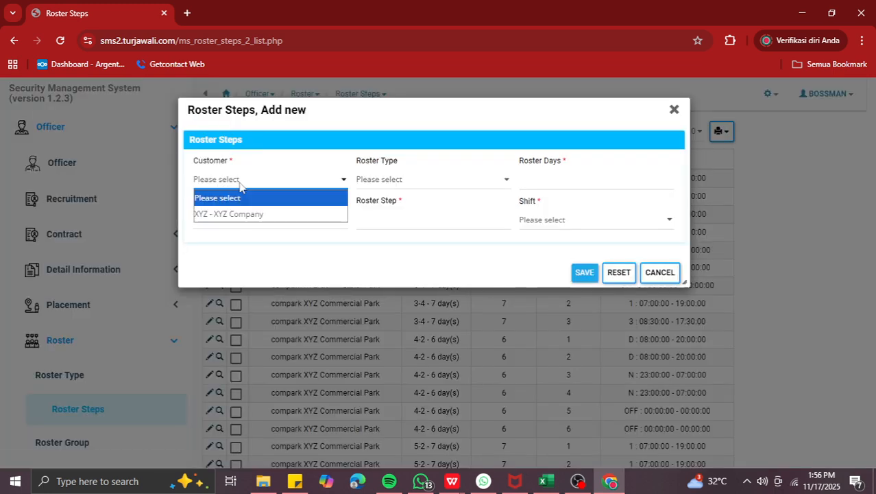
click(244, 215)
click(244, 219)
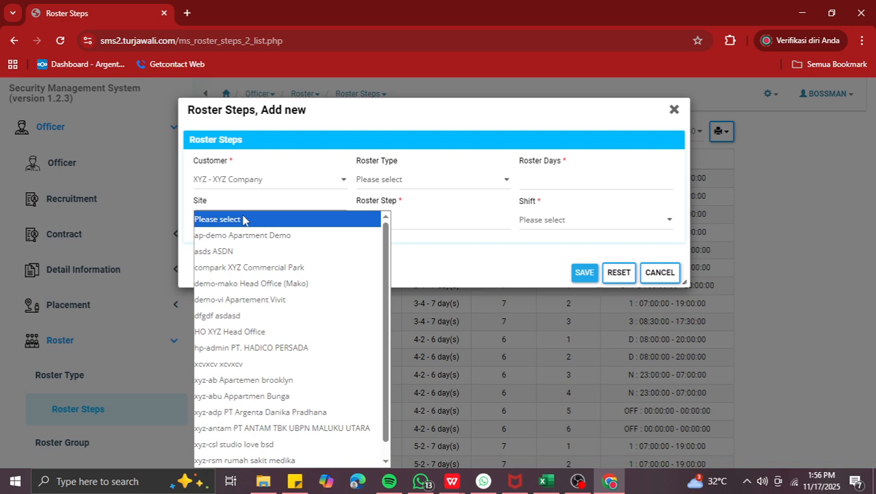
click(247, 235)
click(388, 179)
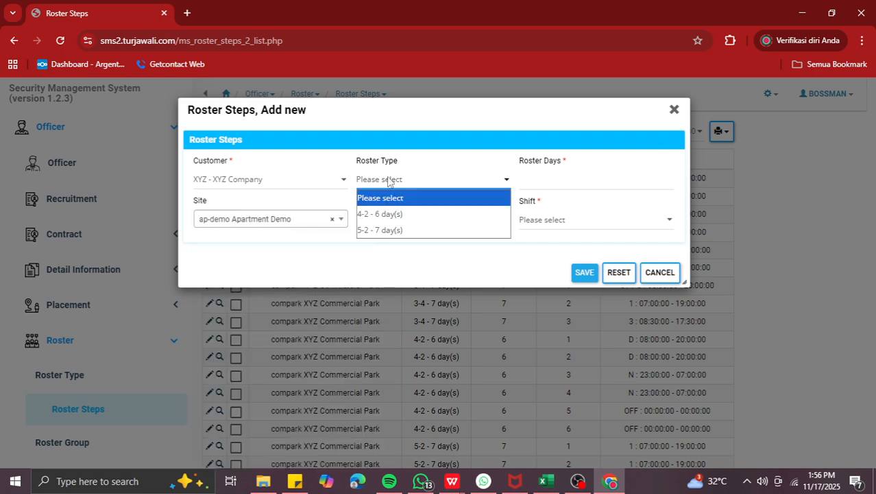
click(398, 214)
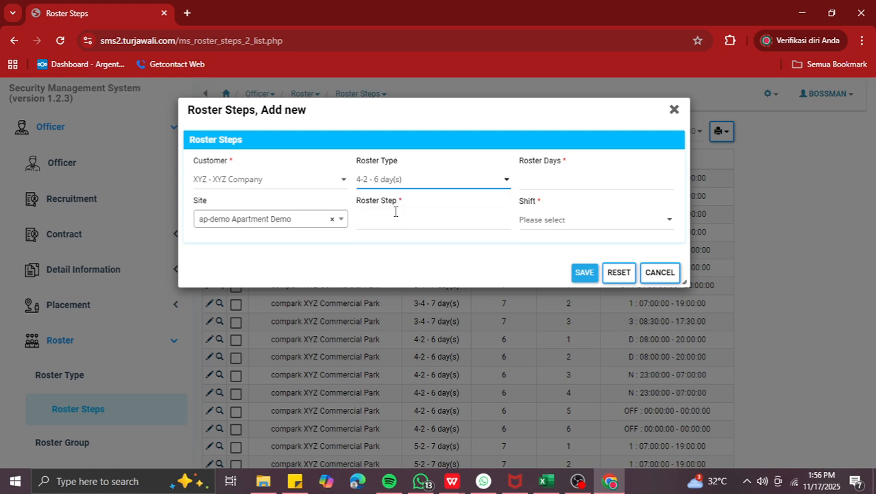
click(391, 224)
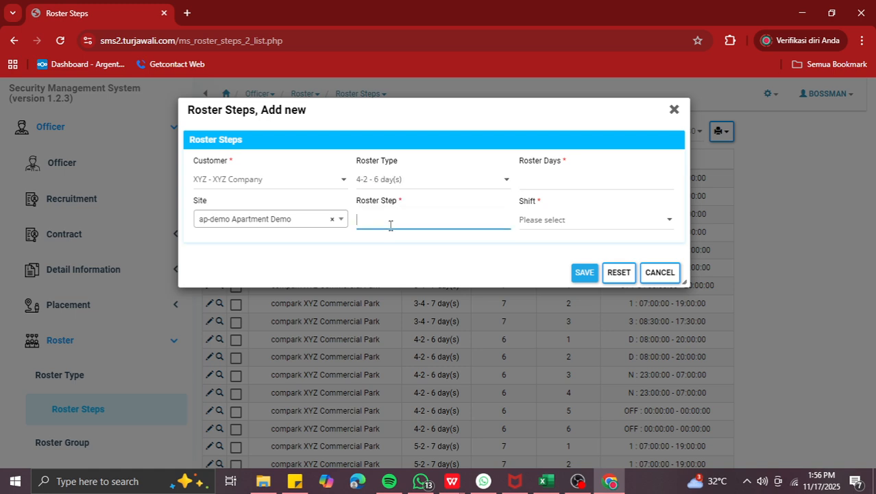
click(539, 174)
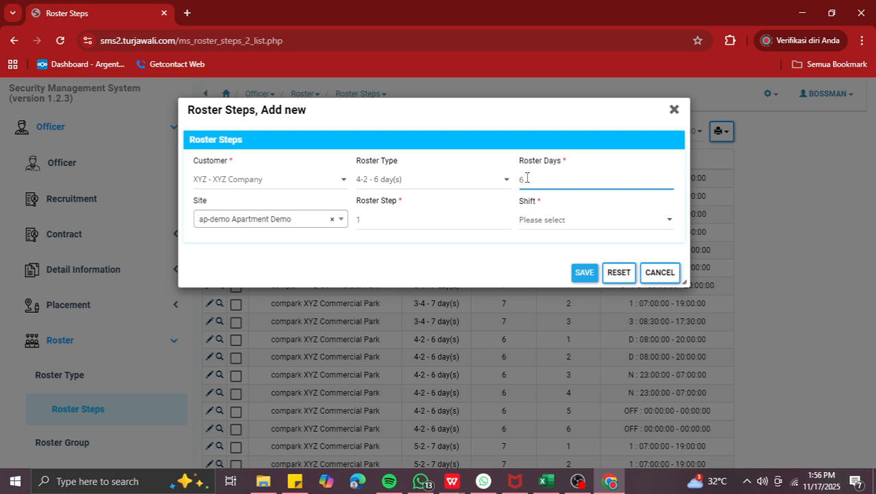
- Check Regu 1's shift on the 6th in the Excel roster and set the new roster step's shift to D : 07:00:00 - 19:00:00
click(574, 221)
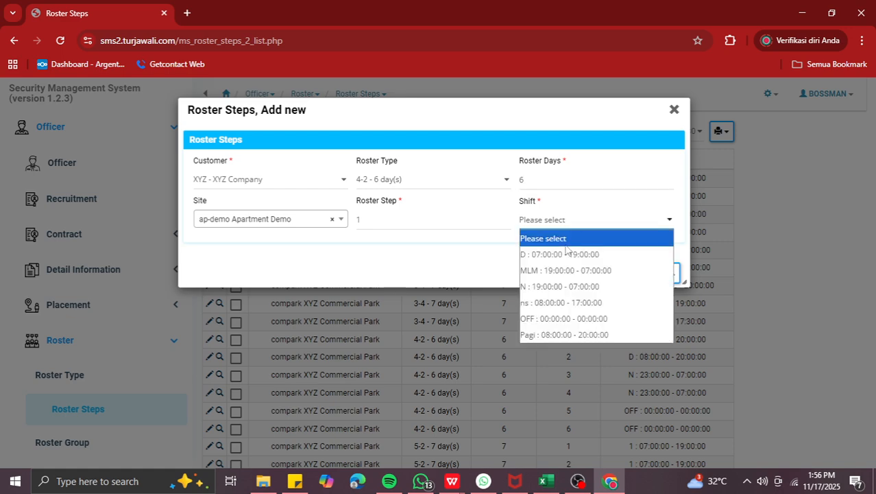
click(546, 480)
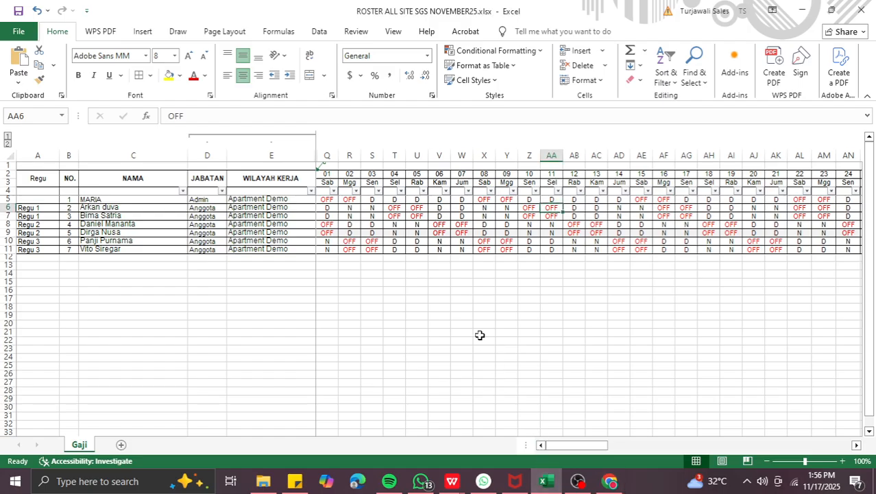
click(443, 216)
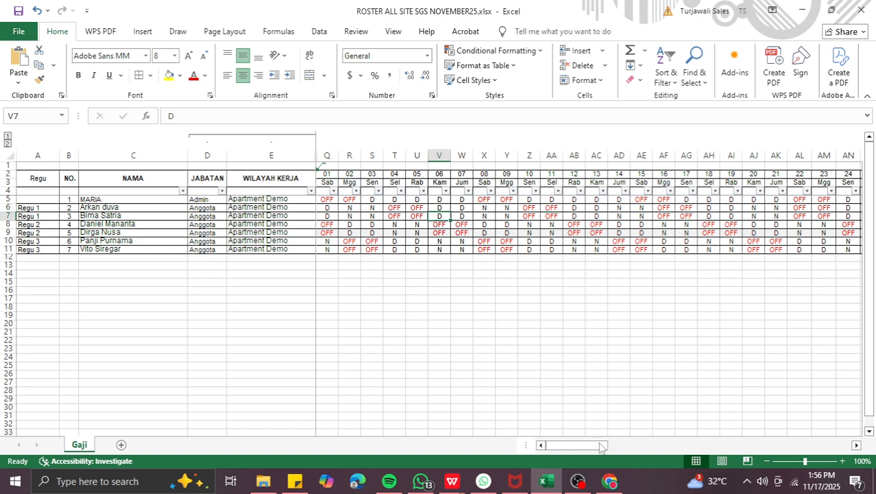
click(610, 480)
click(593, 221)
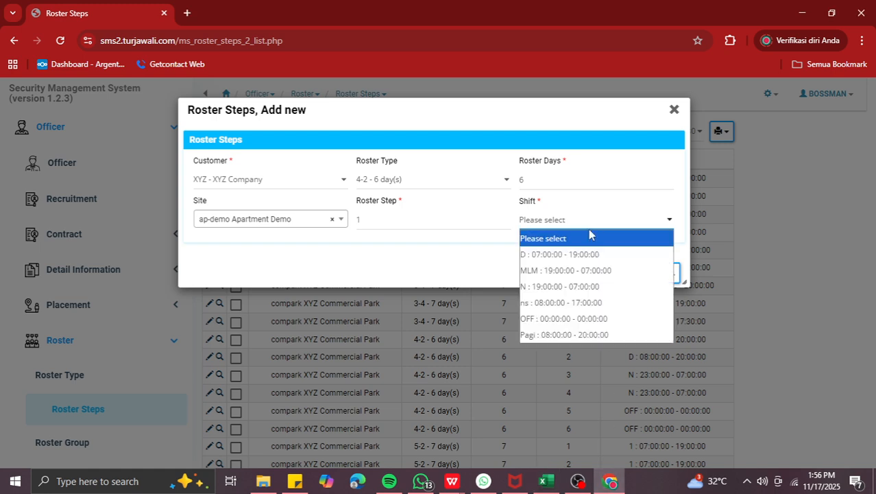
click(585, 255)
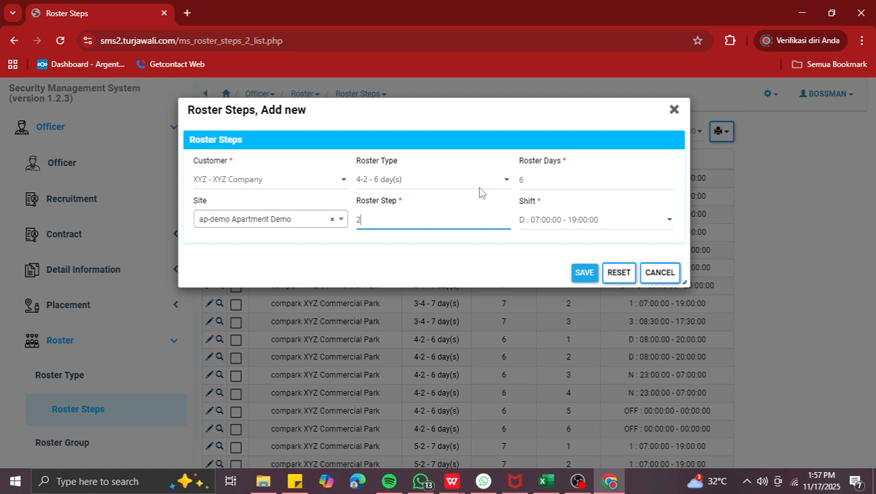
- Check Regu 2's shifts from the 3rd to the 7th in the Excel roster, and close the draft roster step 2 without saving
click(537, 182)
click(566, 221)
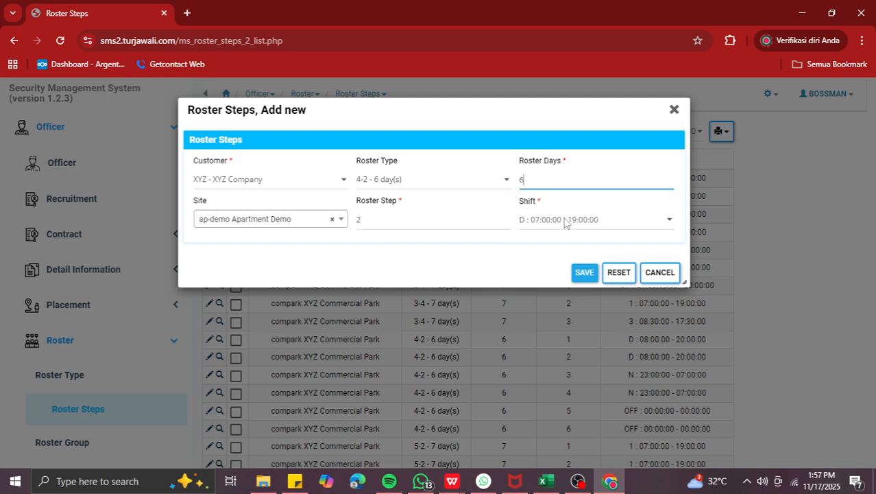
click(566, 254)
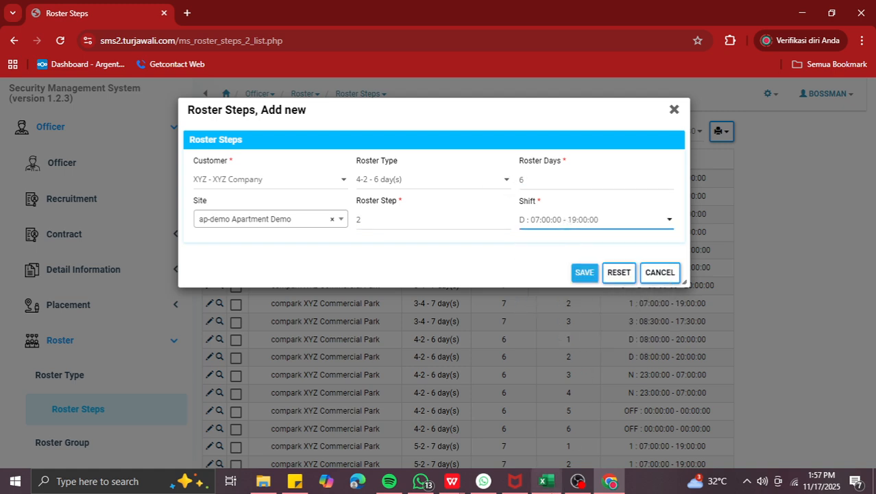
click(553, 486)
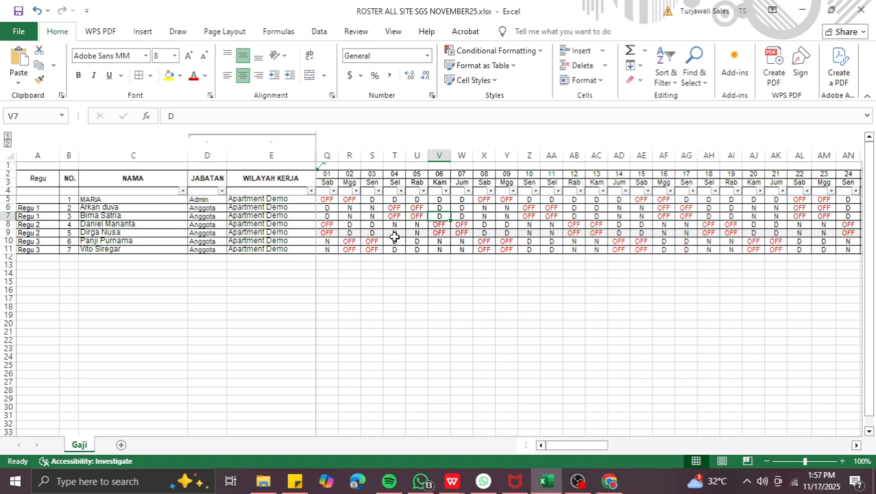
click(374, 227)
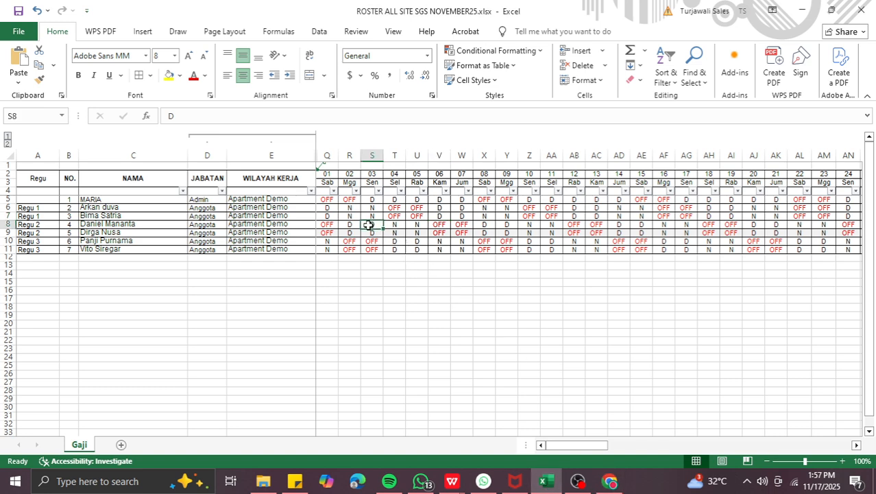
click(395, 227)
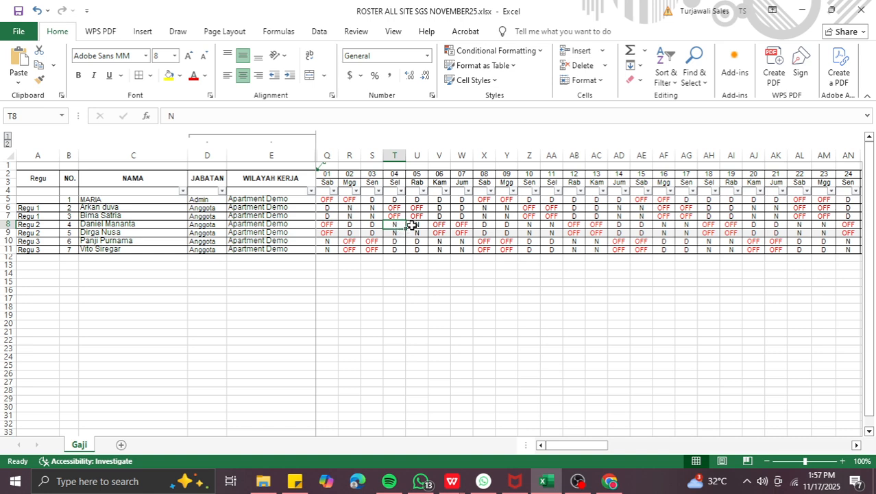
click(414, 225)
click(436, 226)
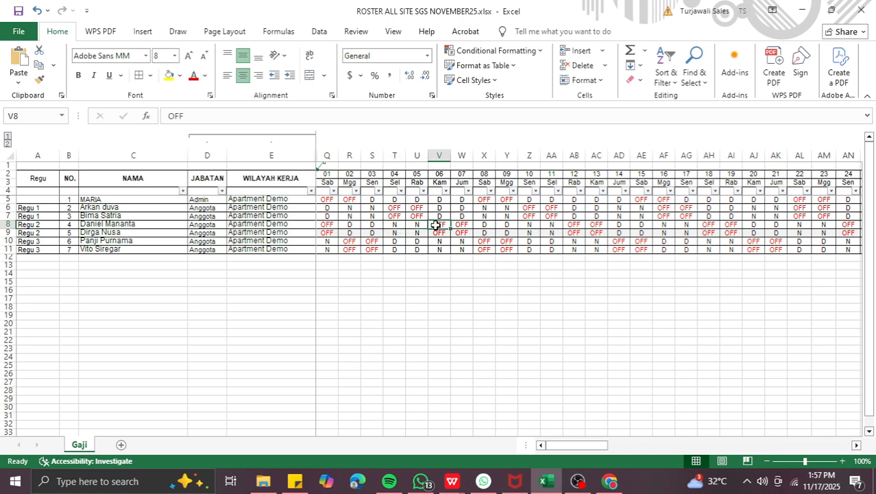
click(458, 227)
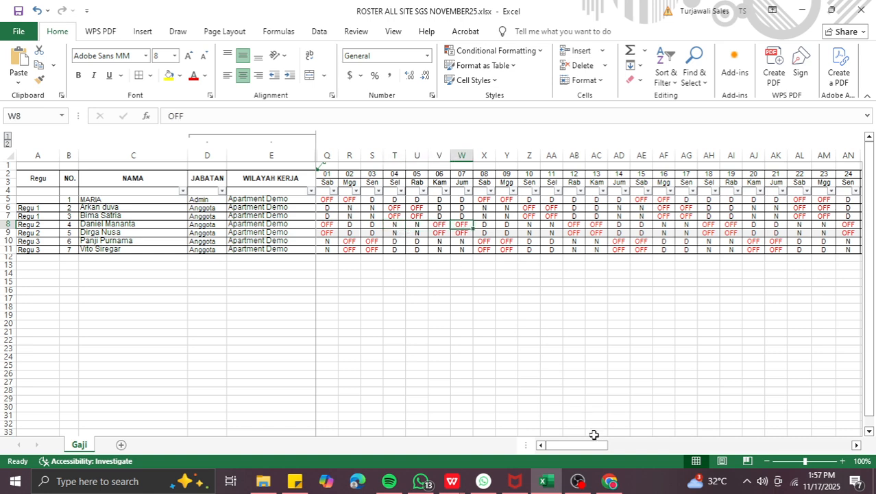
click(614, 481)
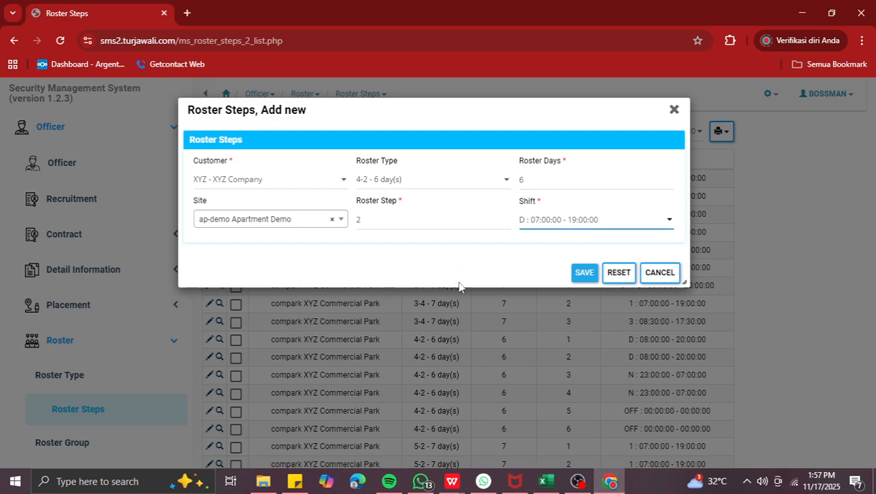
click(673, 111)
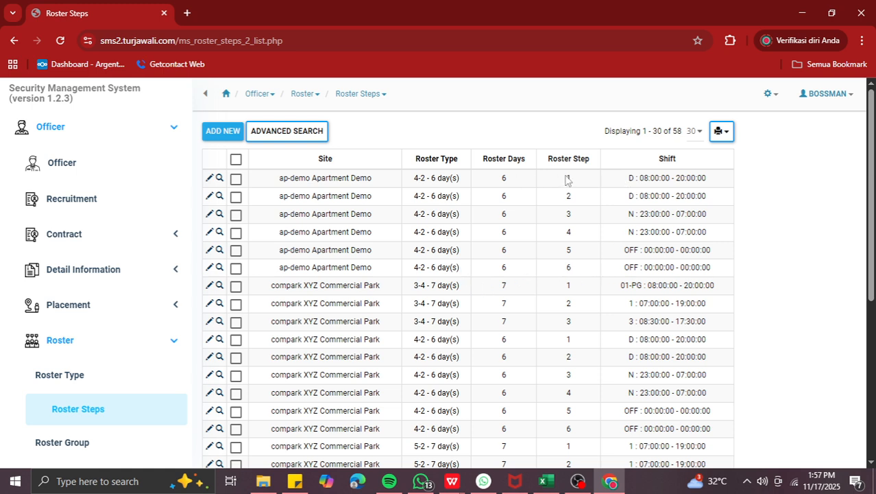
- Examine the roster days, step numbers and shifts of Apartment Demo's existing 4-2 roster steps 1 to 6
drag(567, 178, 586, 179)
drag(491, 183, 513, 186)
double_click(630, 177)
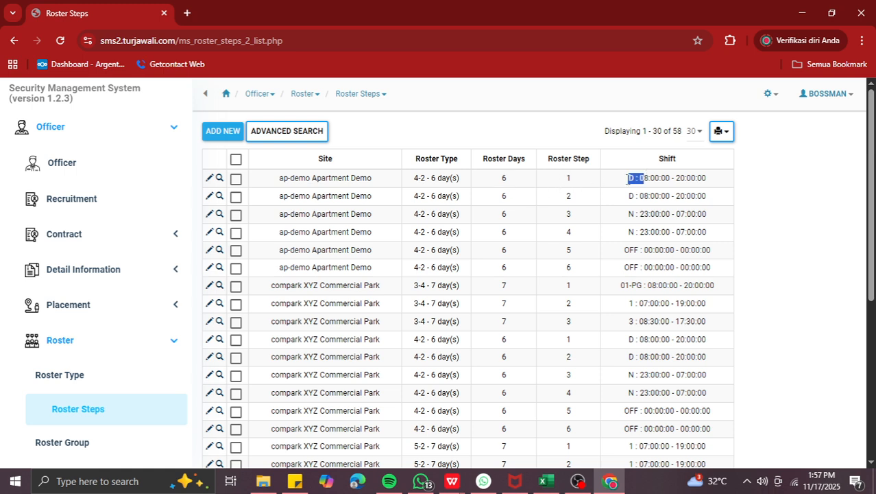
click(570, 195)
double_click(632, 214)
click(579, 232)
double_click(629, 250)
double_click(630, 268)
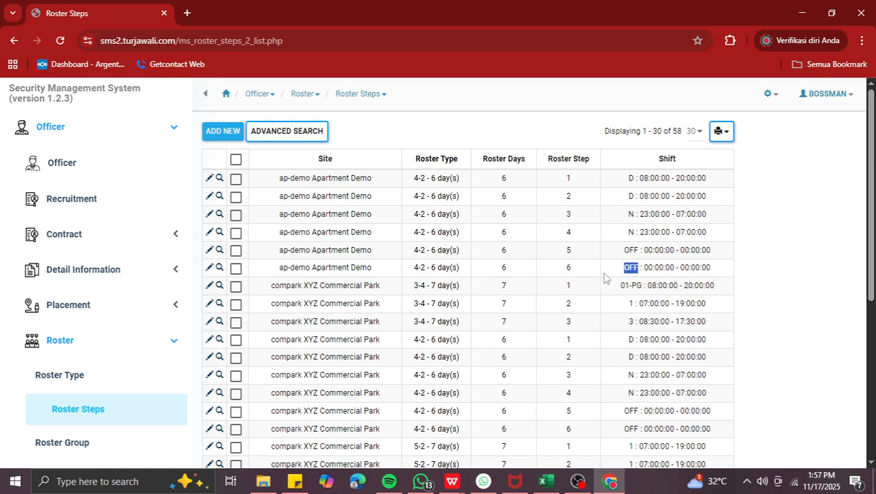
click(587, 266)
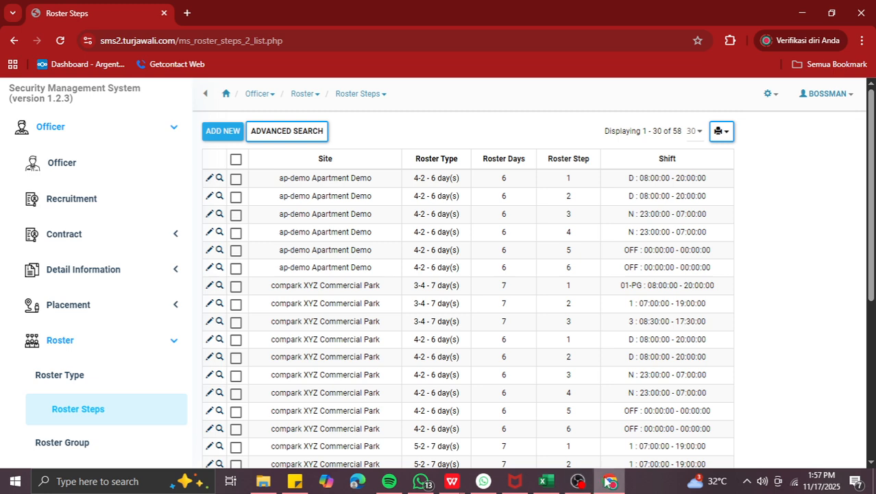
- Check the Admin officer's shifts from the 3rd to the 7th in the Excel roster and return to Chrome
mouse_move(545, 480)
click(509, 447)
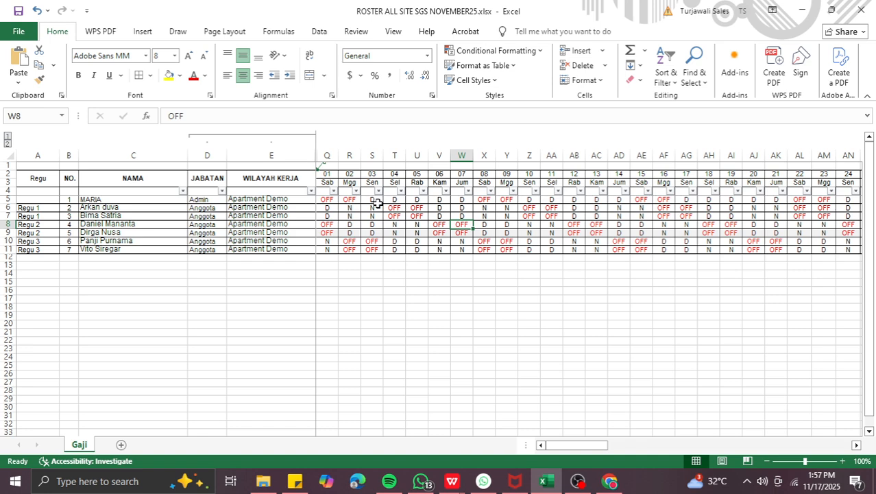
drag(371, 200, 461, 200)
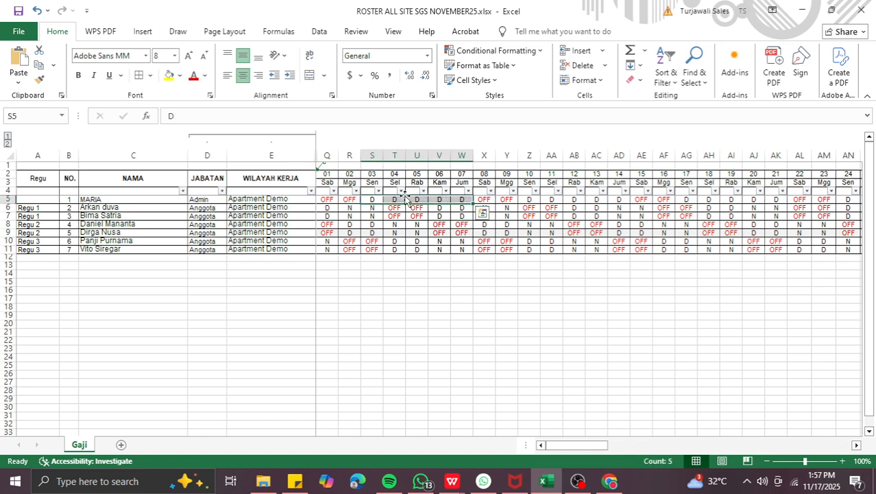
click(609, 480)
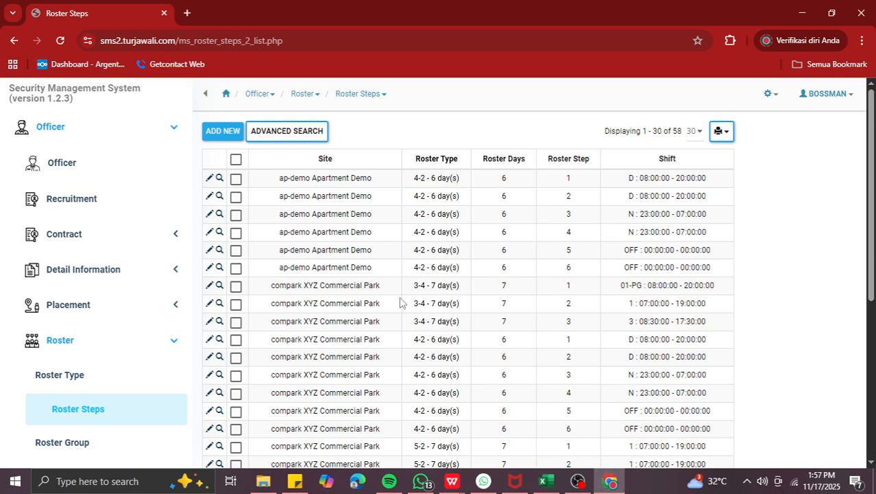
- Start a new roster group for XYZ Company at ap-demo Apartment Demo with group REGU-01
scroll(400, 302, down, 1)
scroll(137, 303, down, 2)
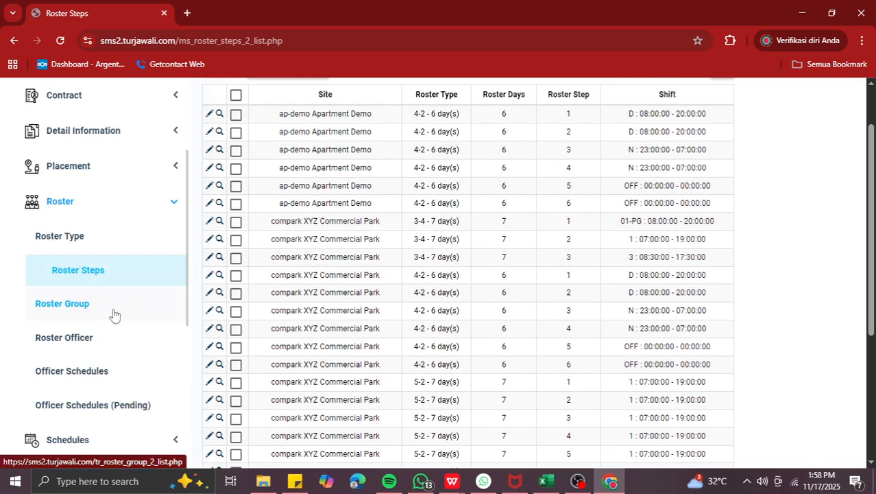
click(114, 312)
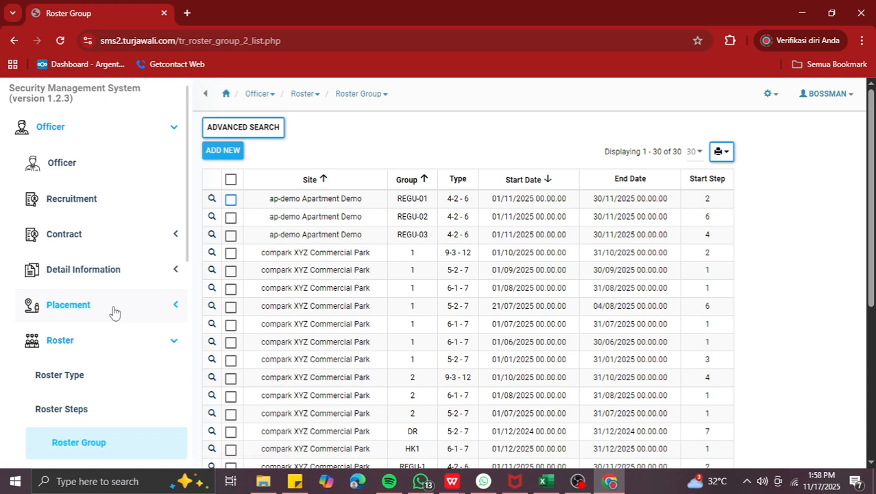
click(223, 151)
click(227, 181)
click(226, 212)
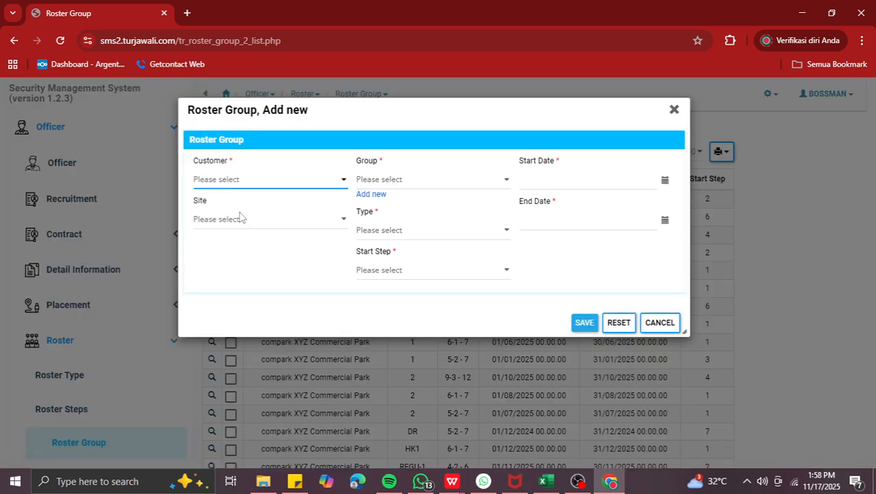
click(241, 219)
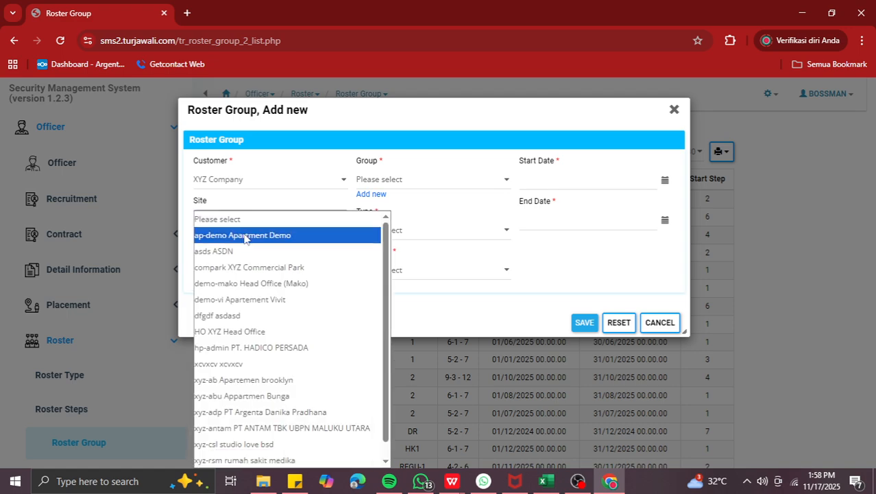
click(245, 236)
click(385, 179)
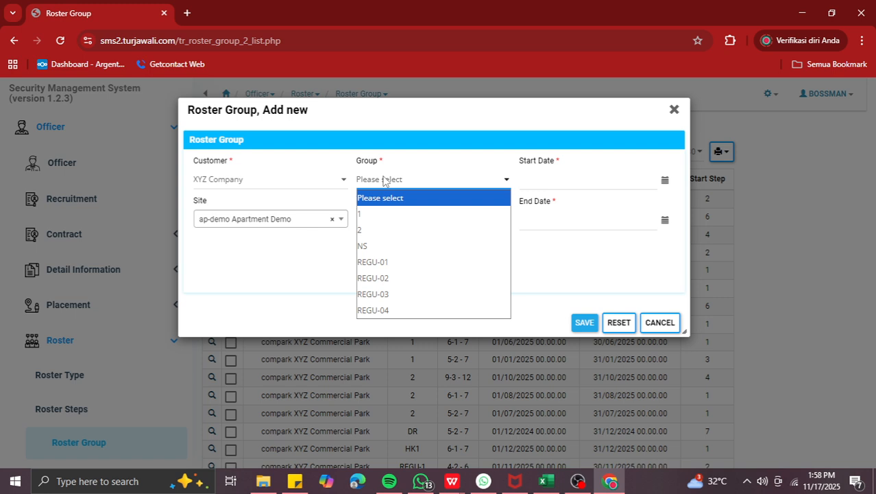
click(397, 263)
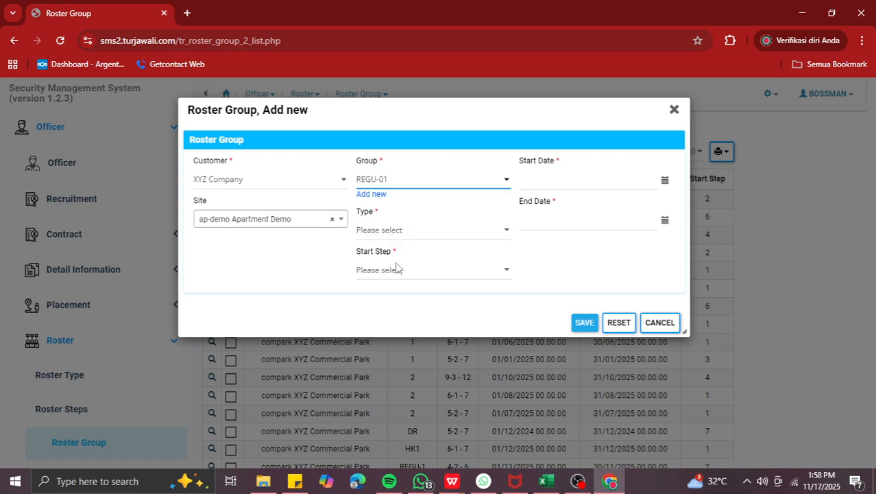
- Check the Regu 1 rows in the Excel roster and set the new roster group's type to 4-2 - 6
click(545, 480)
click(40, 217)
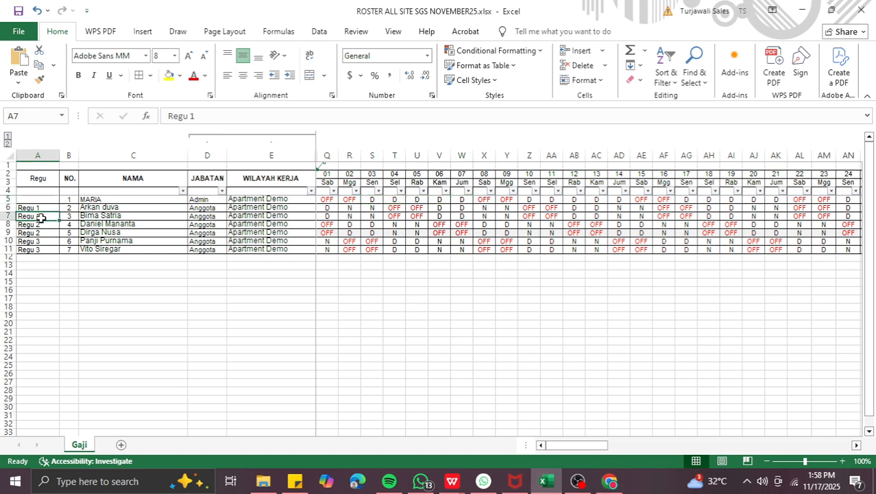
click(610, 480)
click(385, 231)
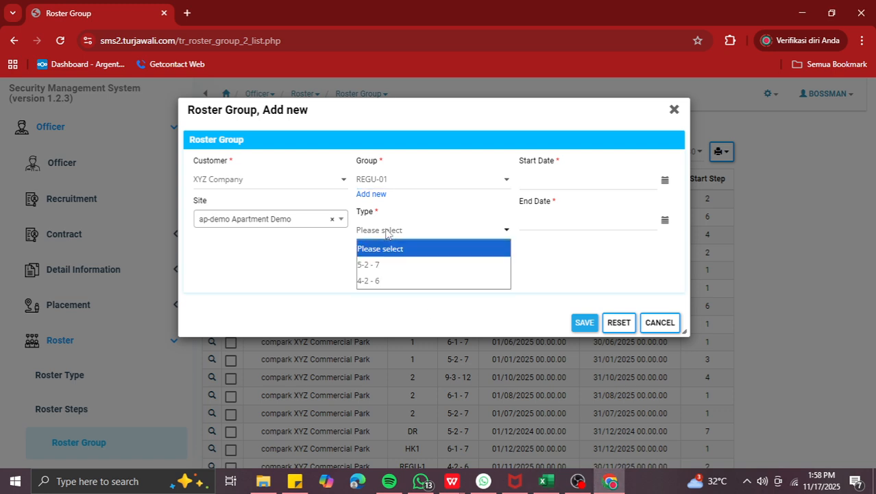
click(381, 281)
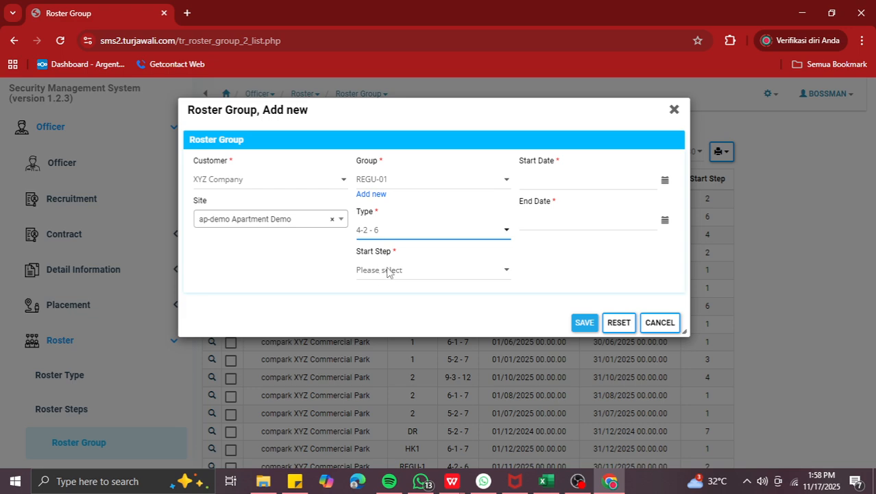
- Check Regu 1's shifts on the 1st, 6th and 7th in the Excel roster and set the roster group's start step to 2
click(384, 272)
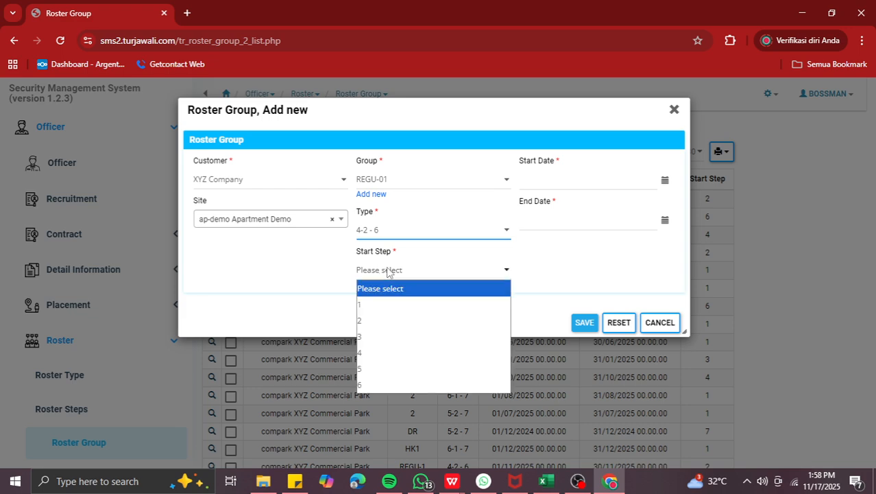
click(548, 473)
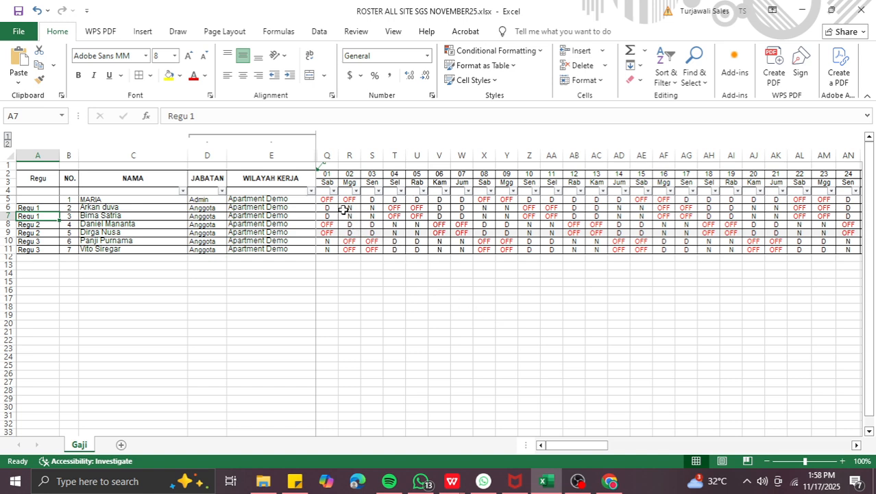
click(328, 174)
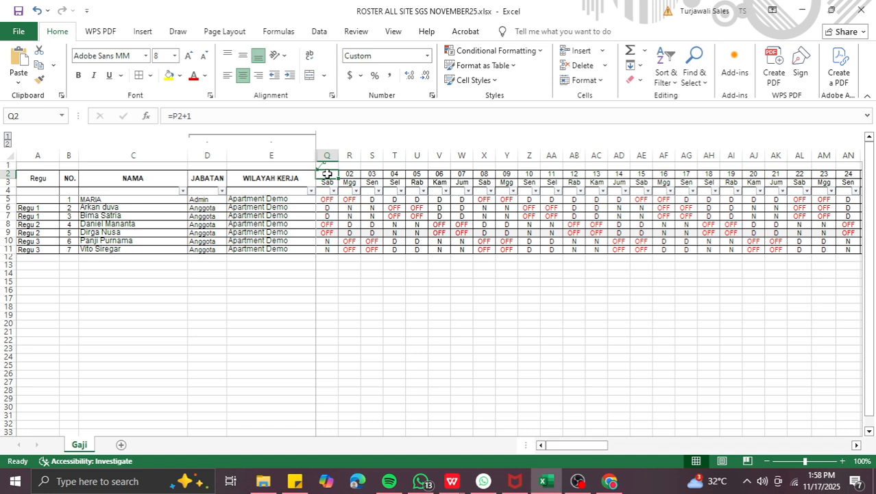
click(330, 205)
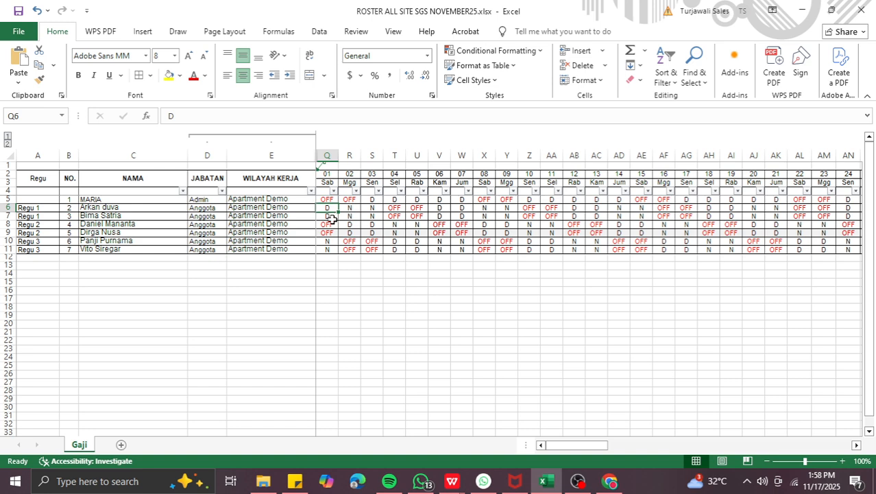
click(463, 207)
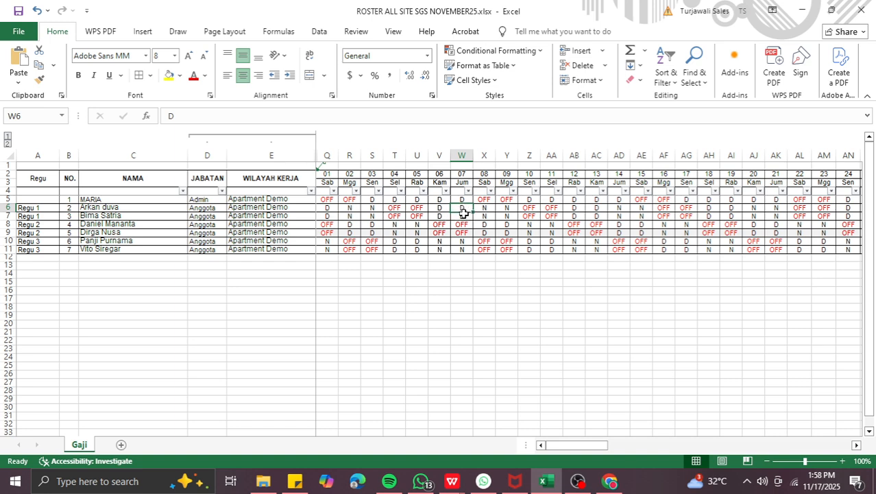
click(439, 208)
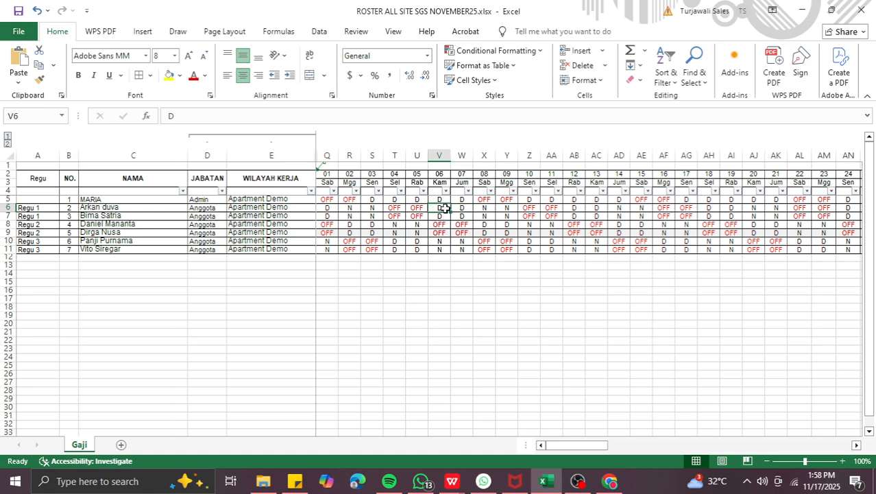
click(617, 483)
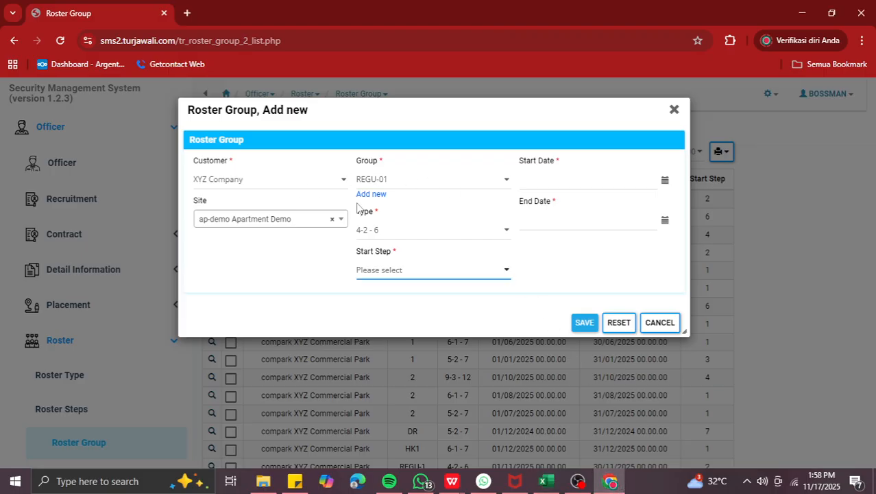
click(401, 271)
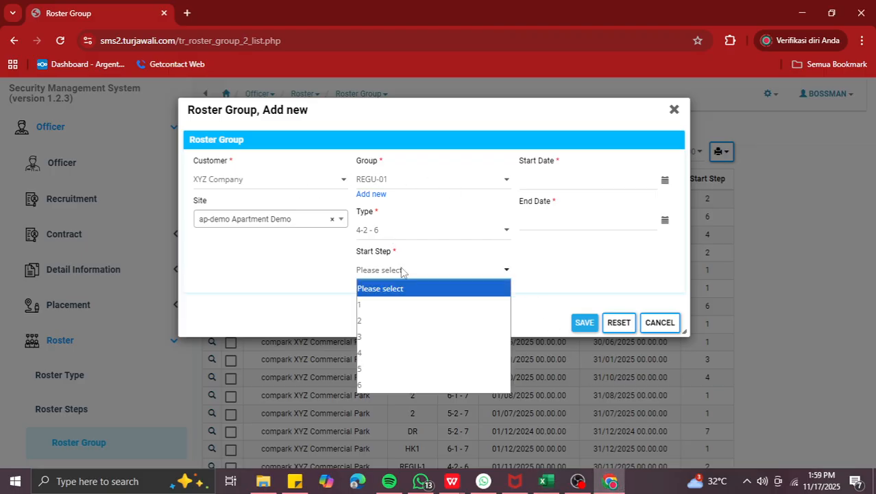
click(386, 322)
- Set the REGU-01 roster group's start date to 01/11/2025 and end date to 30/11/2025
click(665, 181)
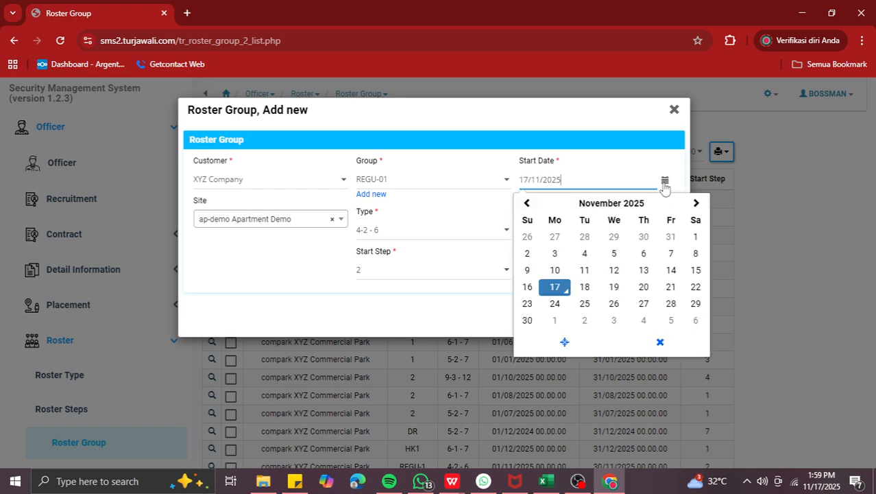
click(696, 237)
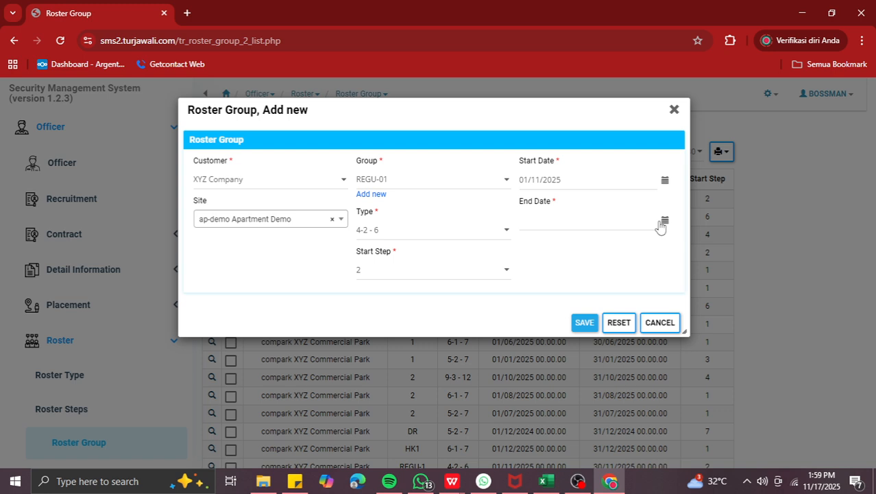
click(665, 220)
click(526, 359)
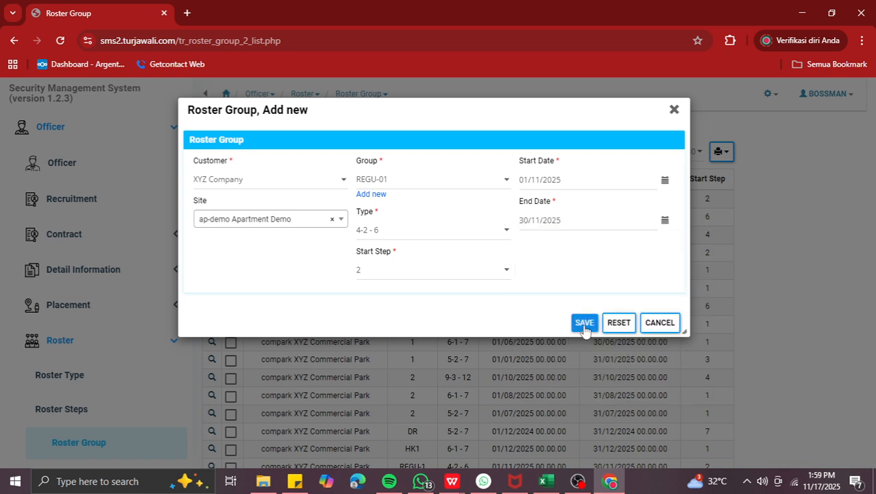
- Discard the REGU-01 form and start a new roster group for XYZ Company at ap-demo Apartment Demo with group REGU-02 and type 4-2 - 6
click(671, 111)
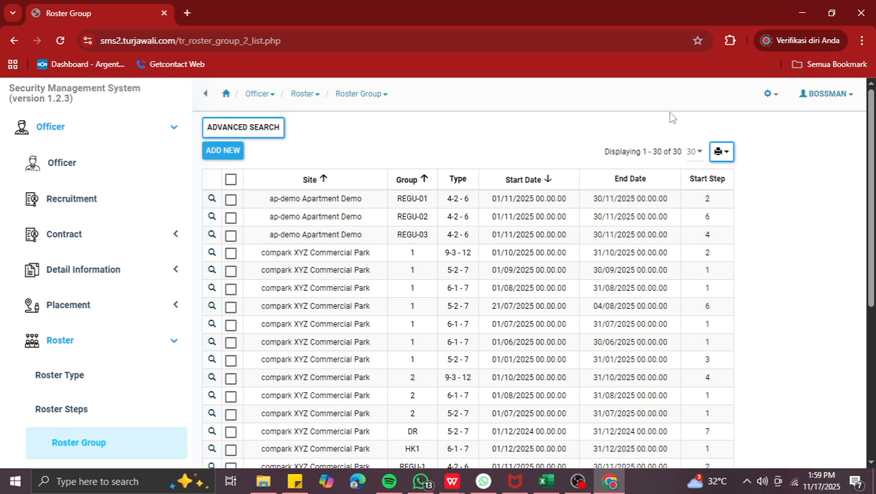
click(226, 151)
click(258, 181)
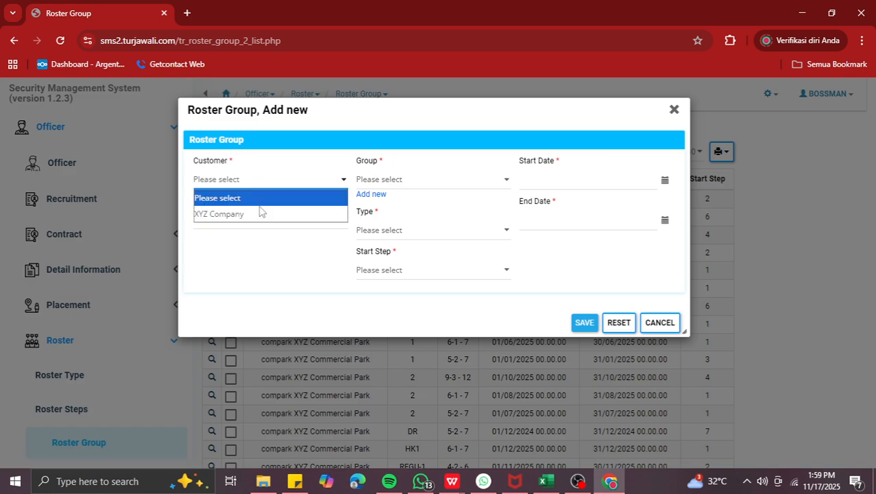
click(261, 213)
click(251, 219)
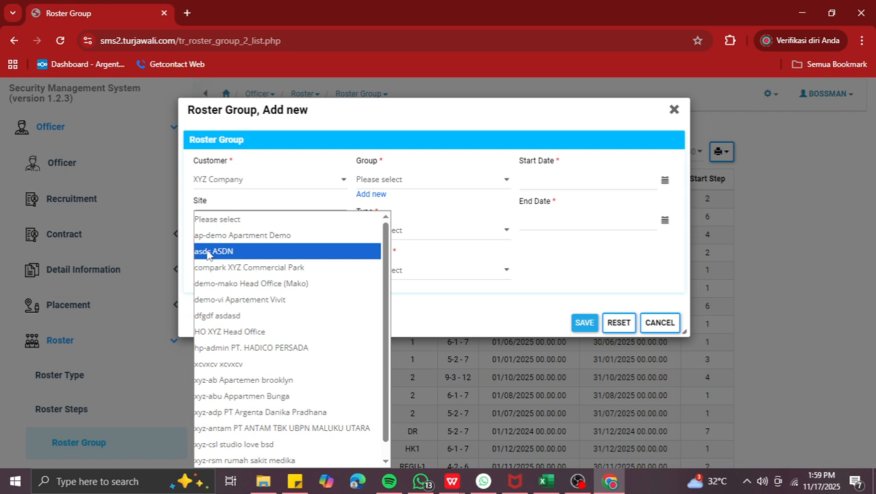
click(233, 252)
click(392, 181)
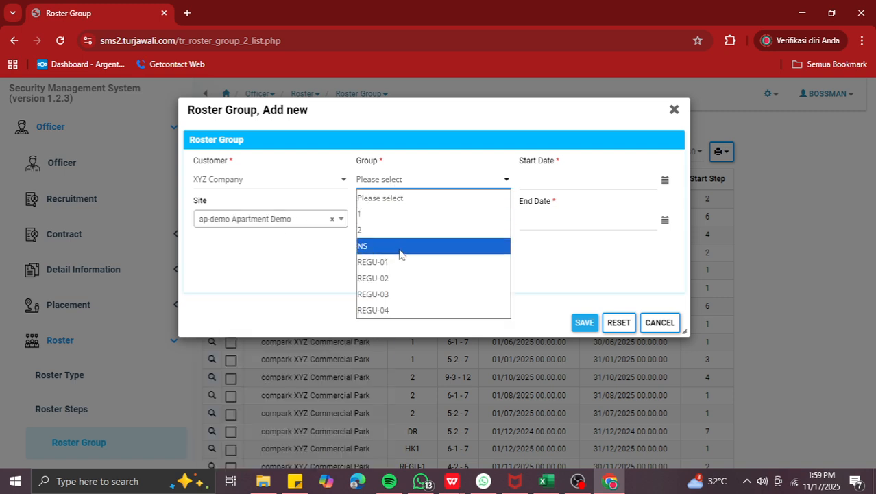
click(406, 278)
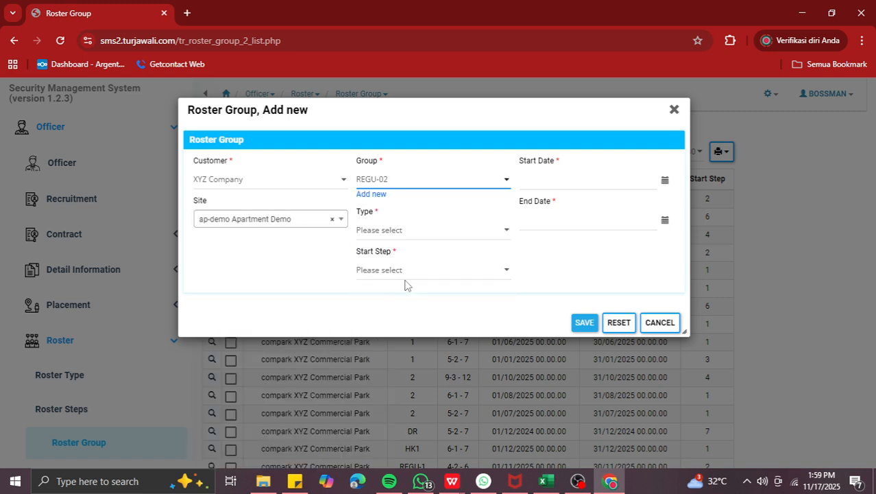
click(394, 233)
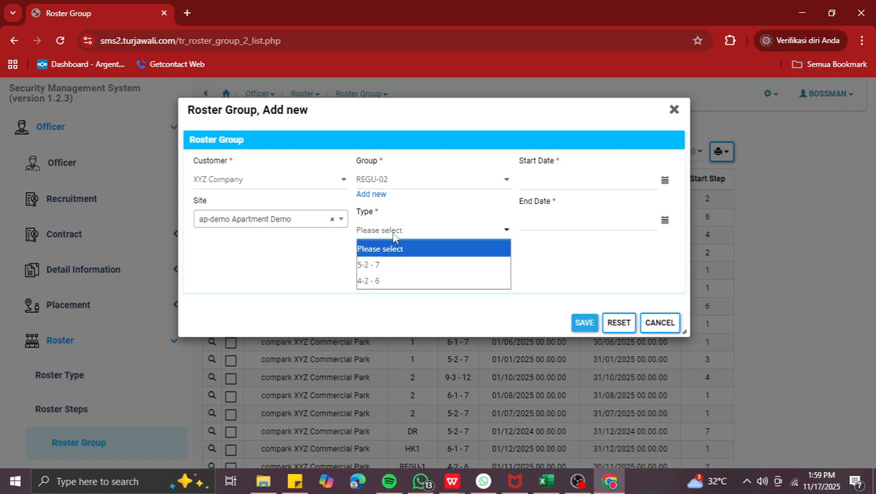
click(376, 281)
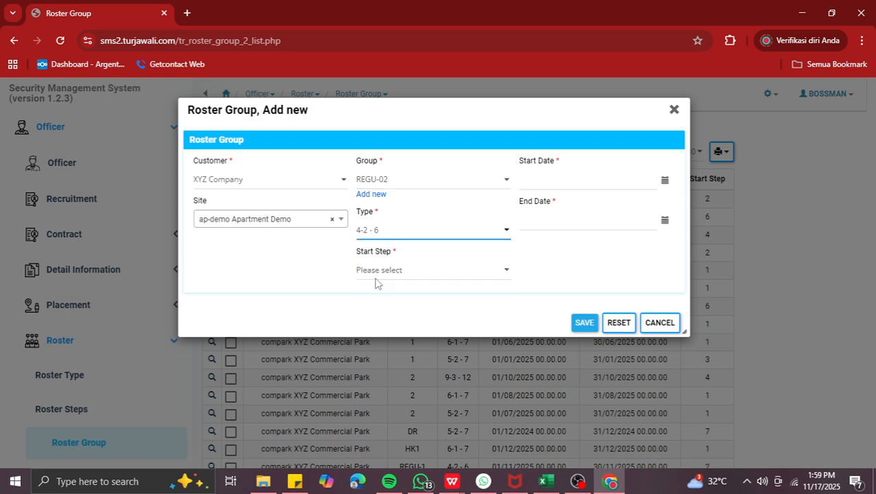
- Check Regu 2's shifts on the 1st and 7th in the Excel roster and set the REGU-02 roster group's start step to 6
click(430, 271)
click(610, 480)
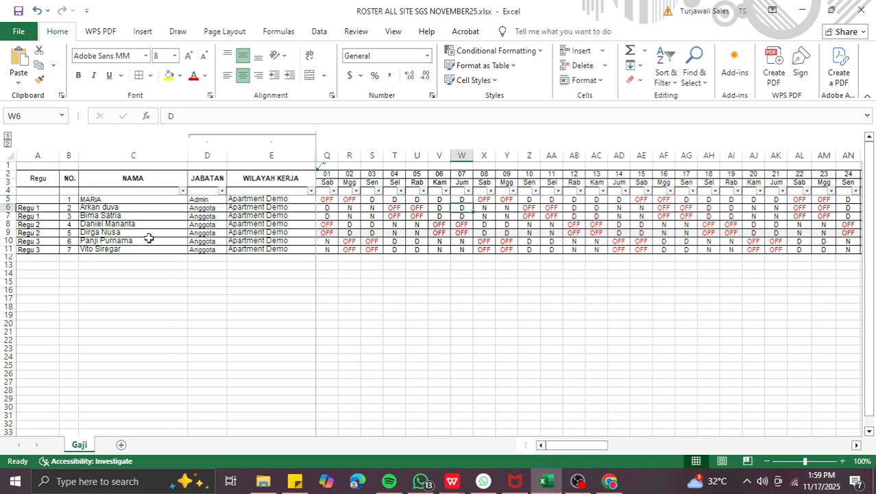
click(326, 234)
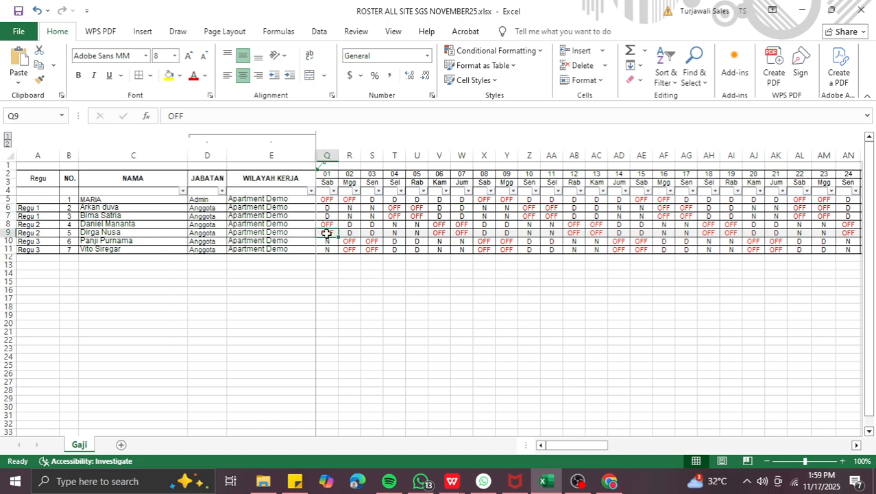
click(463, 233)
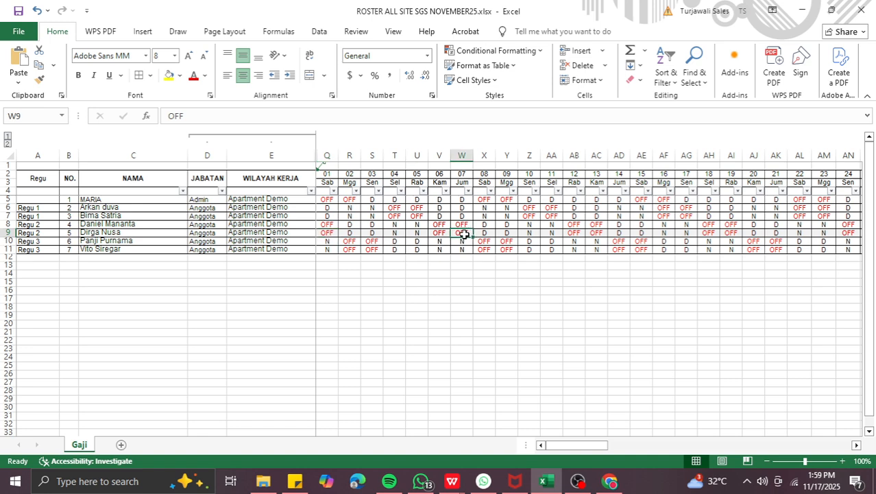
click(327, 234)
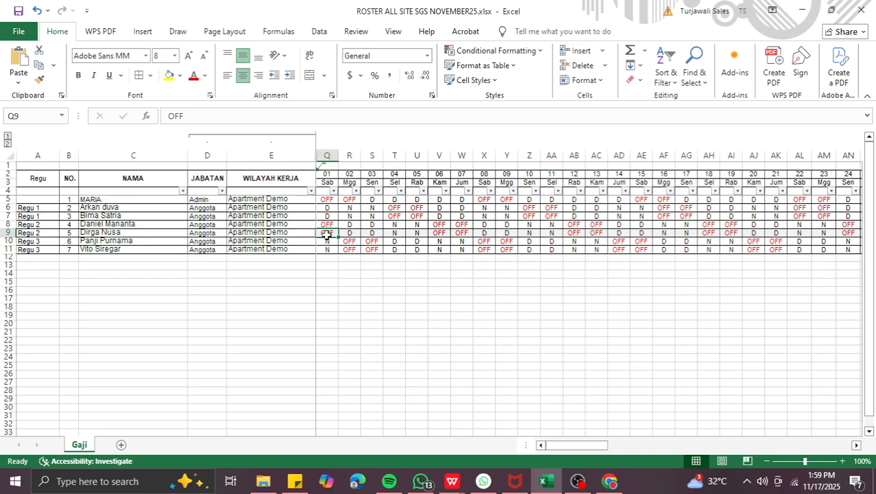
click(601, 480)
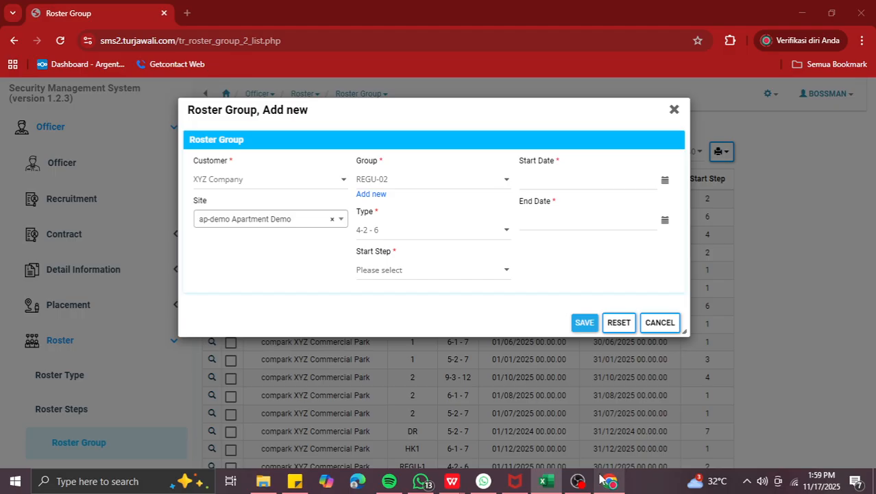
click(401, 267)
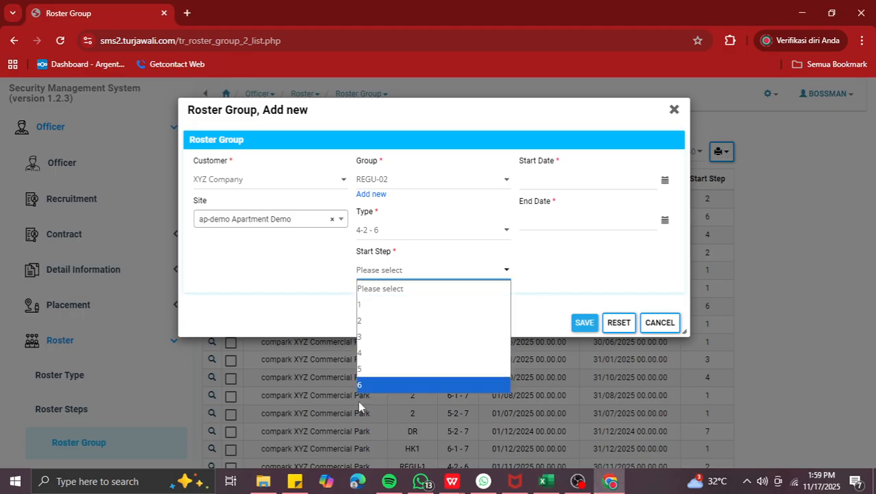
click(369, 385)
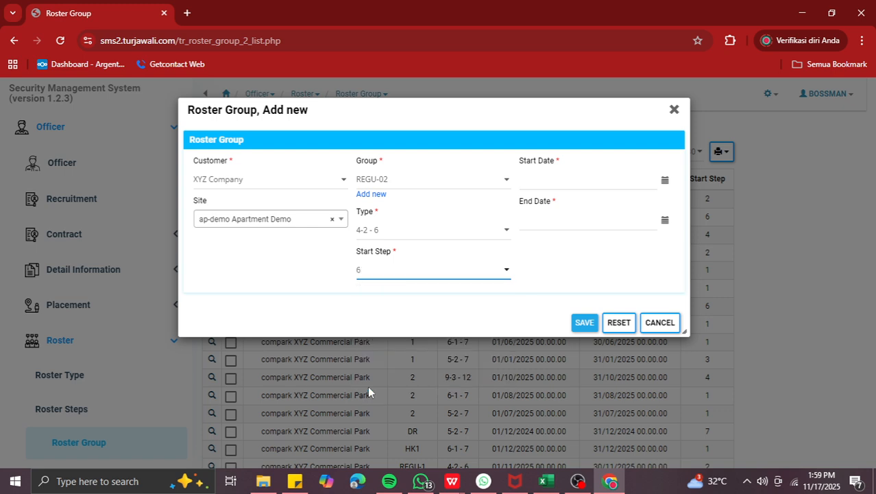
- Set the REGU-02 roster group's dates to 01/11/2025 through 30/11/2025 and close the form without saving
click(665, 180)
click(696, 236)
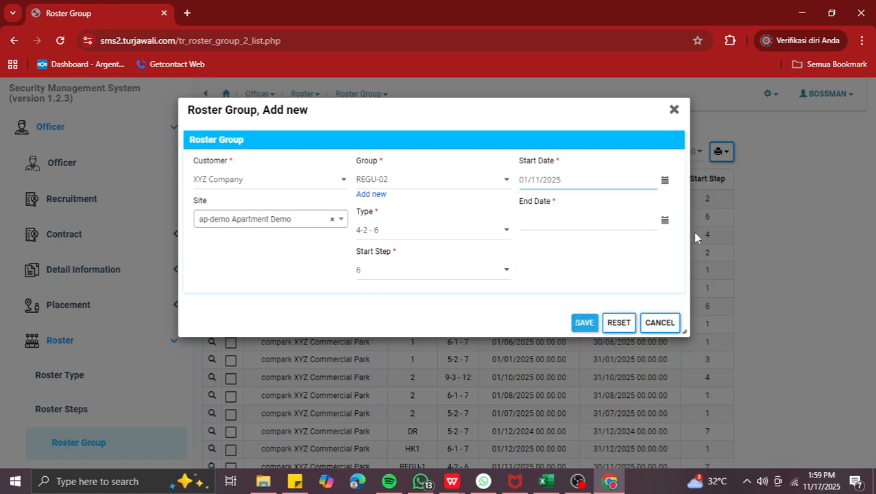
click(665, 219)
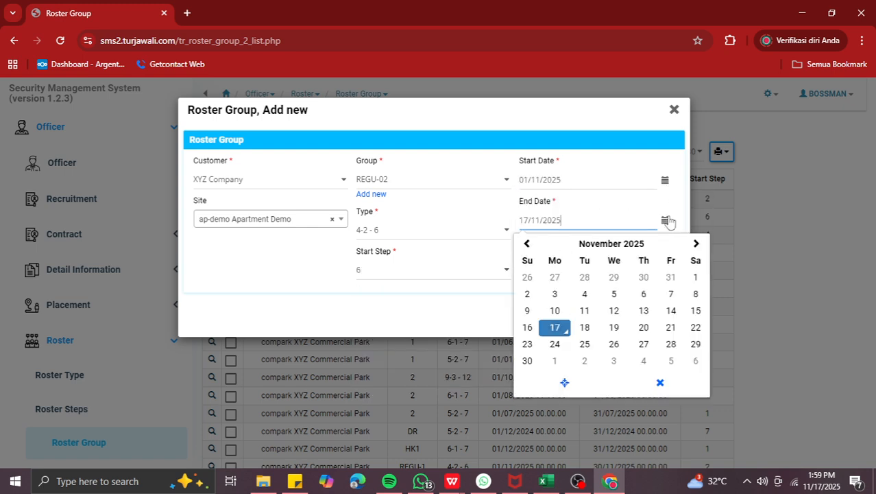
click(528, 361)
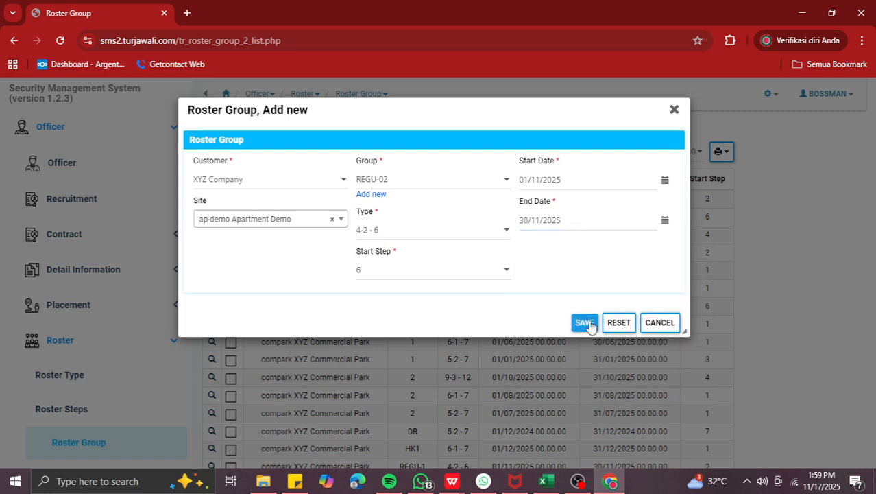
click(674, 110)
- Start a new roster group for XYZ Company at ap-demo Apartment Demo with group REGU-03 and type 4-2 - 6
click(225, 150)
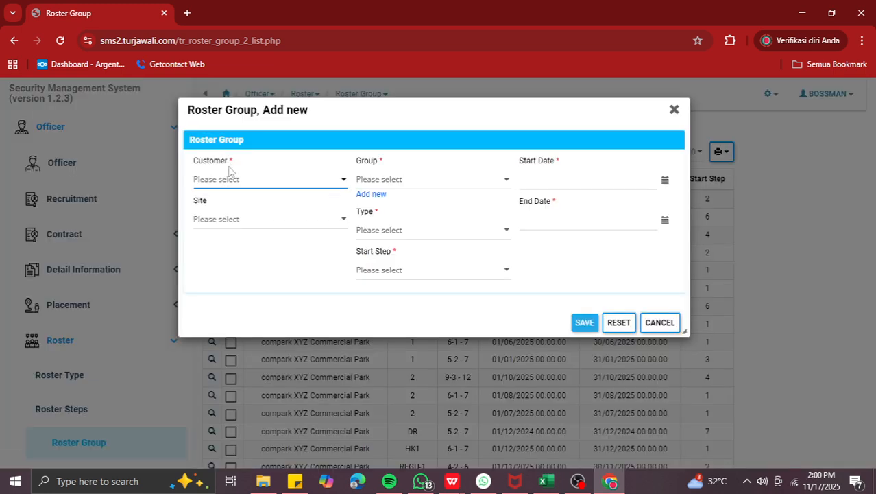
click(229, 177)
click(225, 214)
click(224, 226)
click(230, 233)
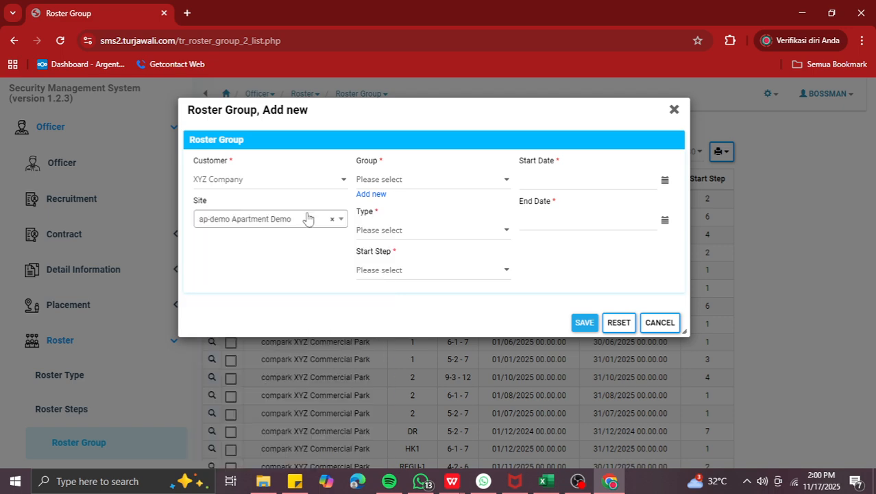
click(411, 179)
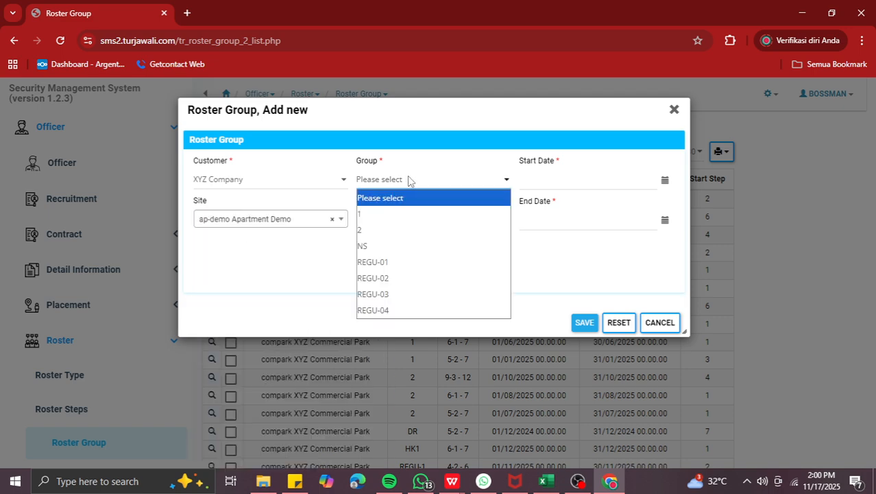
click(395, 295)
click(391, 230)
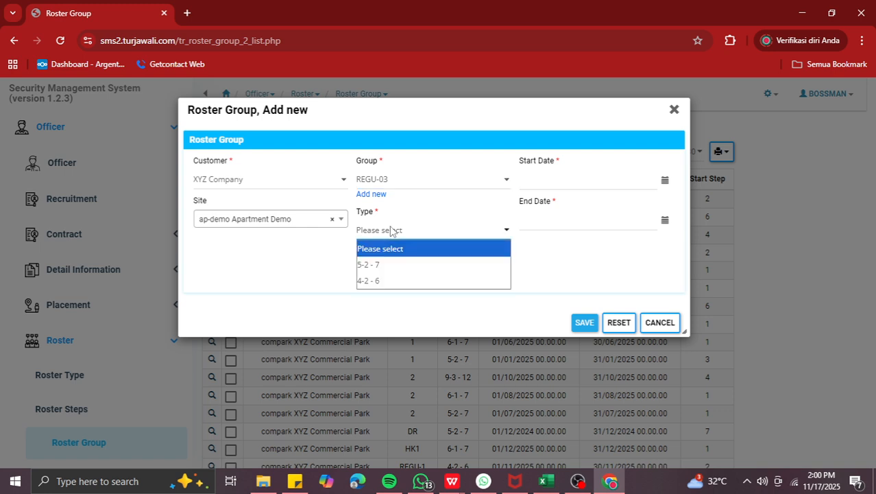
click(388, 280)
- Check Regu 3's shifts on the 1st, 2nd, 3rd and 7th in the Excel roster and set the REGU-03 roster group's start step to 4
click(390, 270)
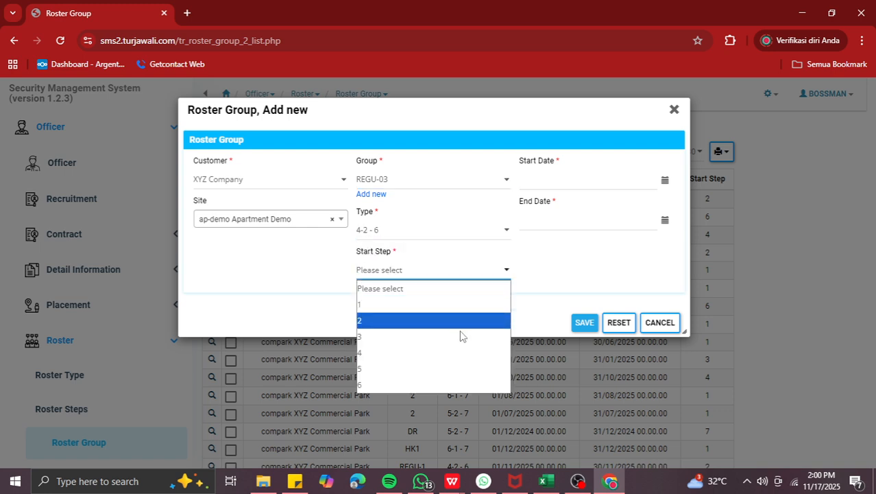
click(547, 480)
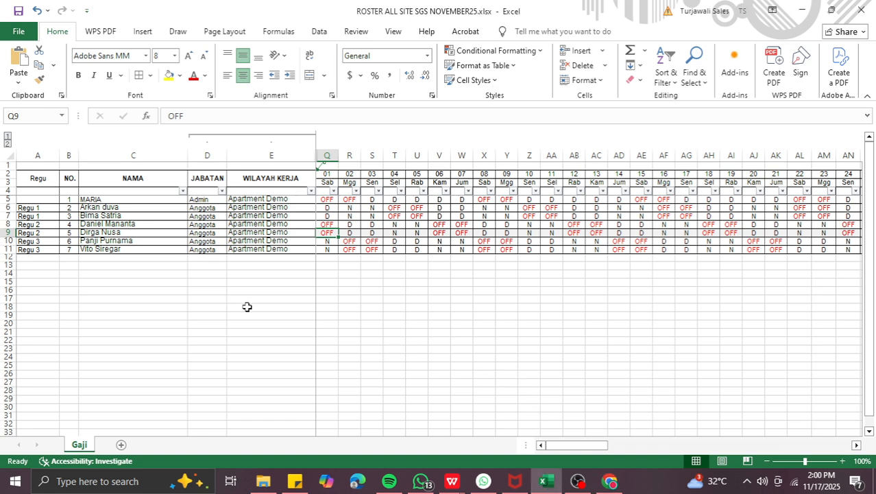
click(33, 253)
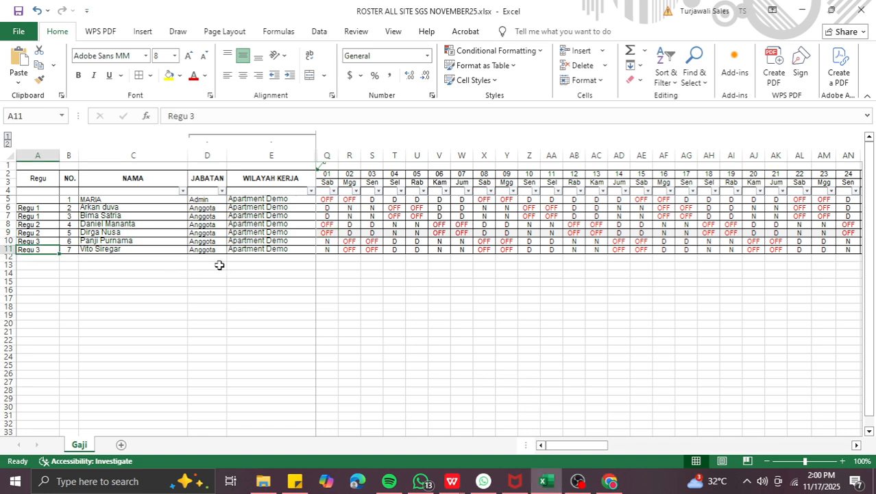
click(328, 251)
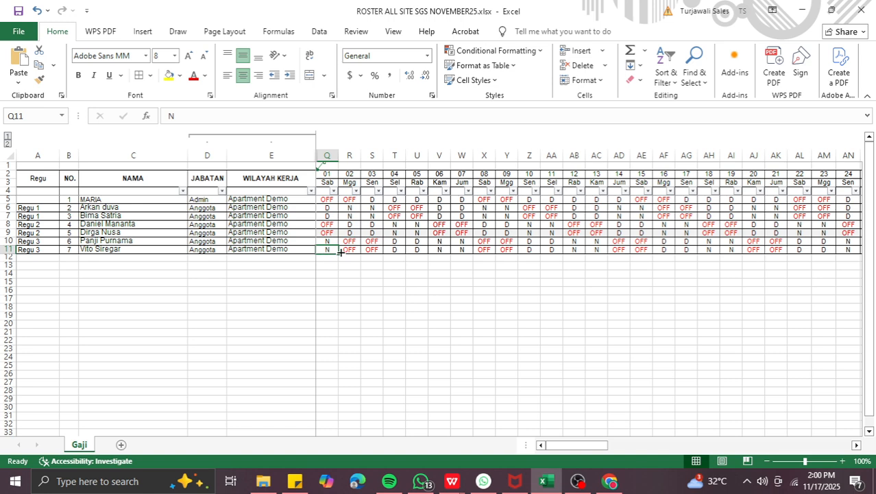
click(349, 251)
click(371, 248)
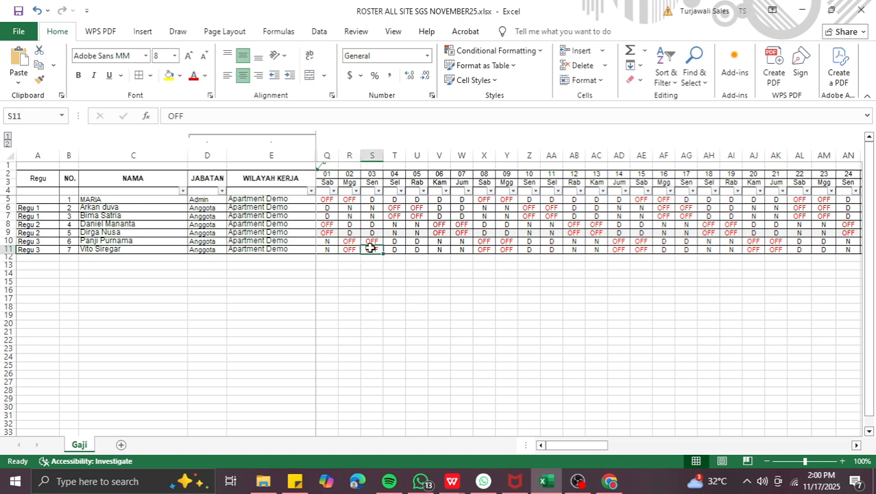
click(459, 250)
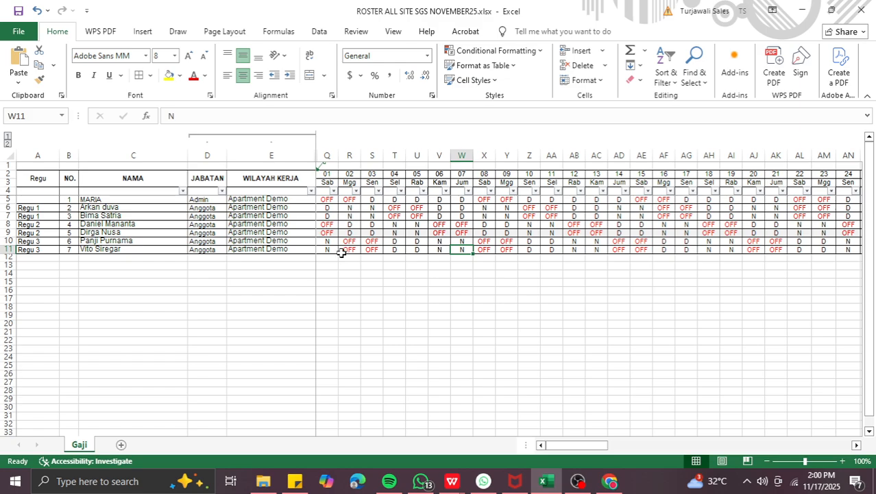
click(610, 480)
click(456, 273)
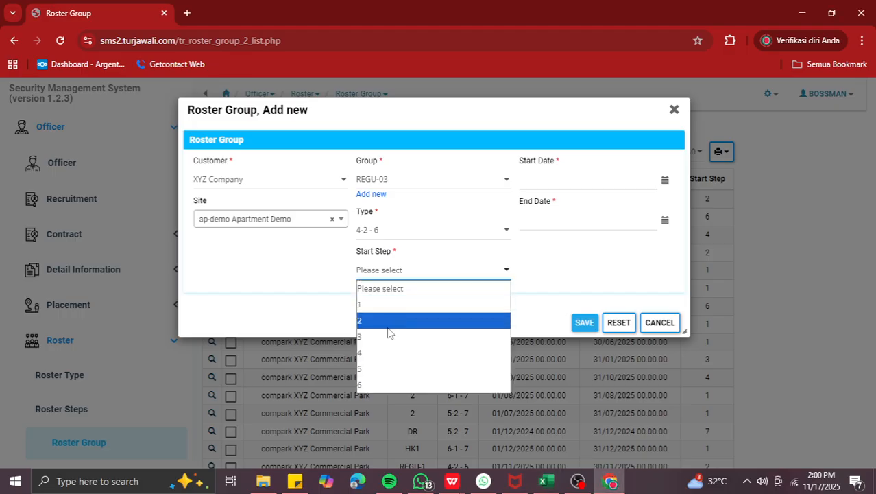
click(377, 355)
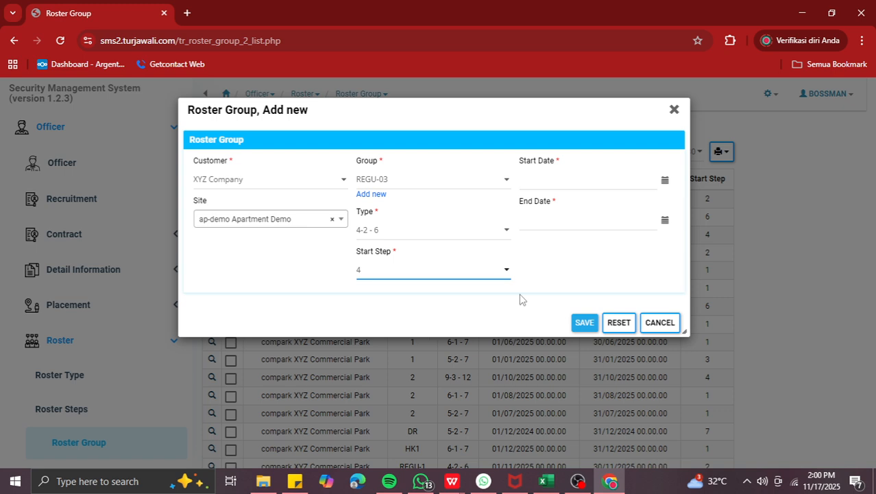
- Set the REGU-03 roster group's dates to 01/11/2025 through 30/11/2025 and close the form without saving
click(666, 181)
click(692, 237)
click(666, 220)
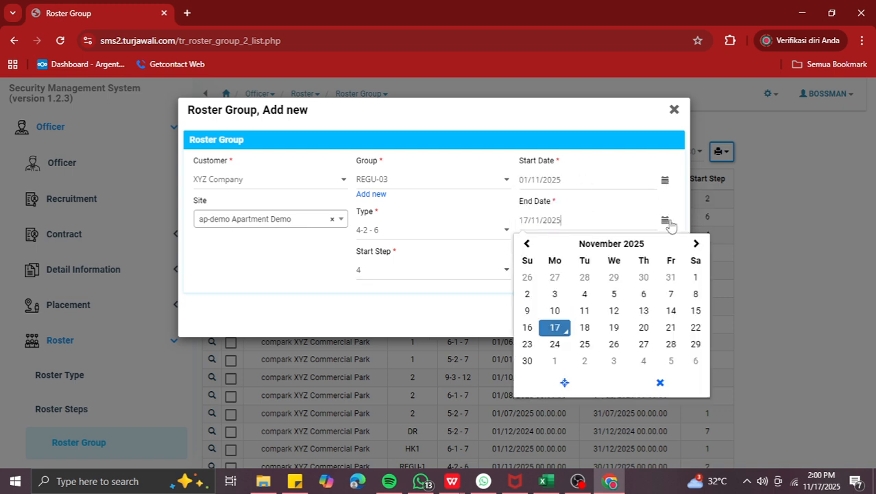
click(529, 359)
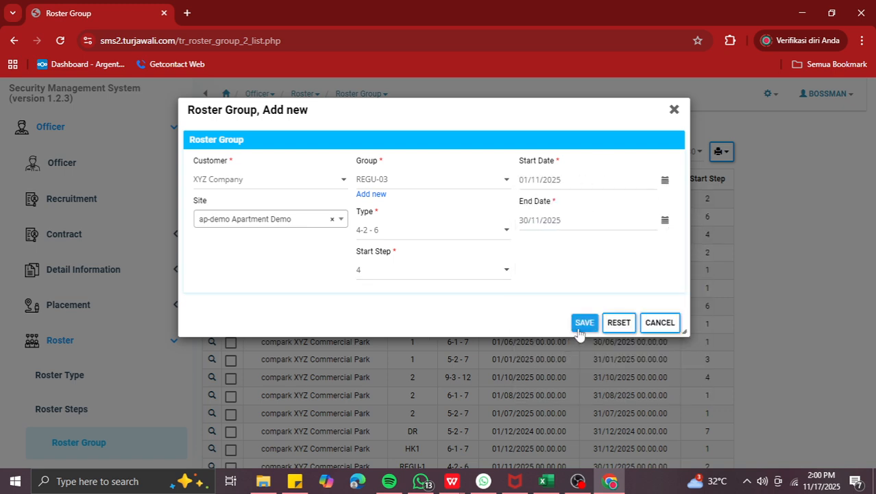
click(675, 110)
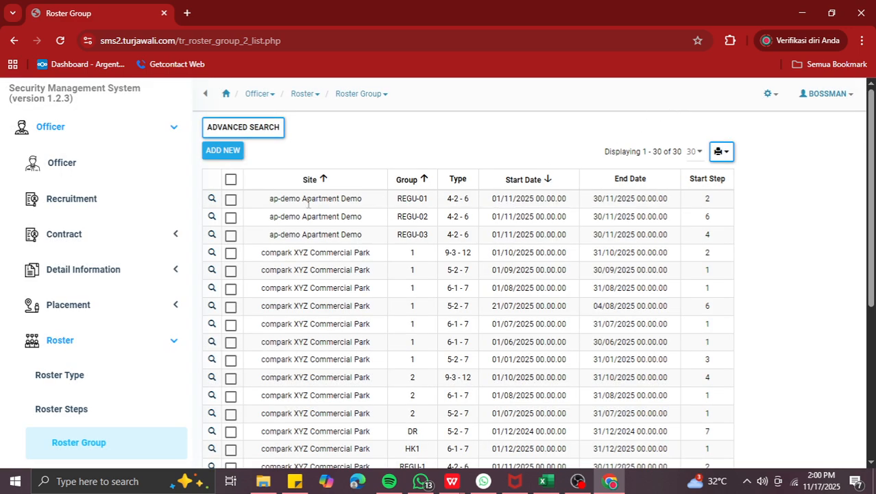
- Review the ap-demo Apartment Demo rows in the roster group list and open the TURJAWALI VIEW login page in a new tab
drag(257, 202, 697, 240)
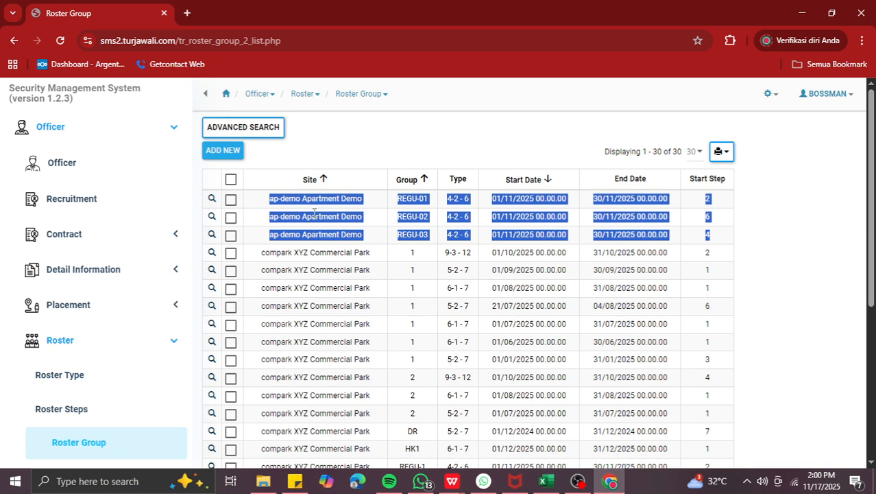
click(187, 12)
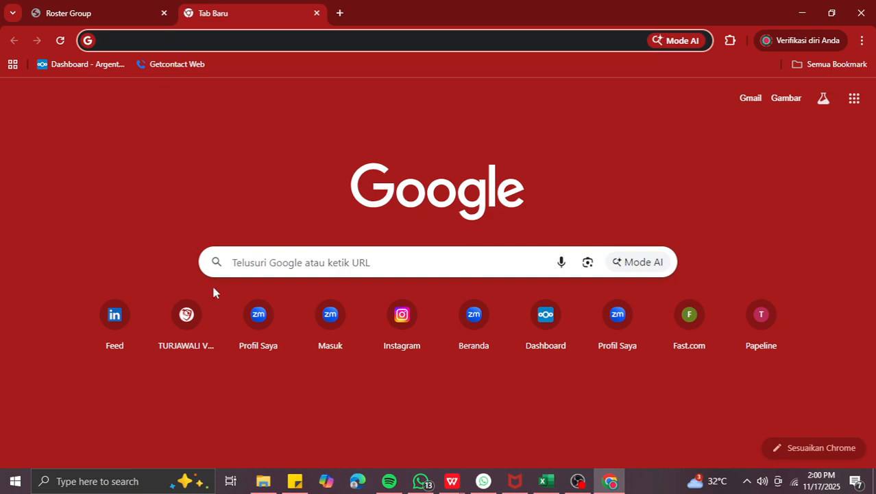
click(186, 313)
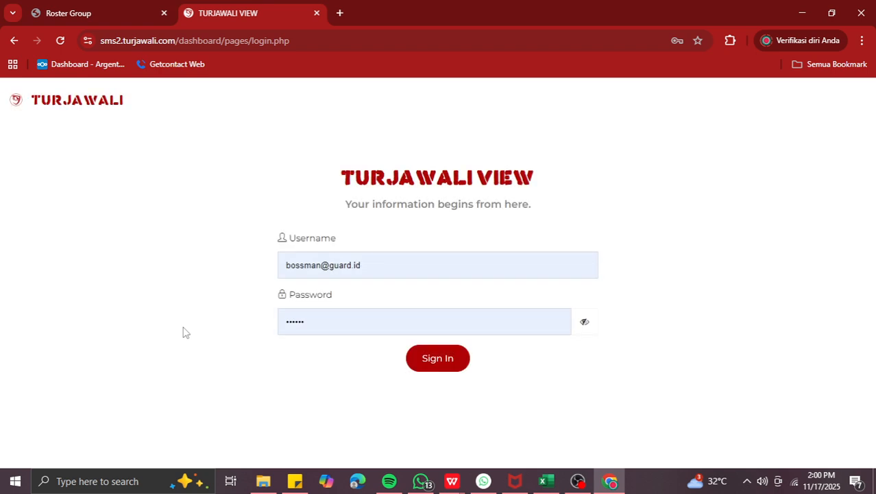
- Sign in to Turjawali View with the prefilled credentials and open the Roster Schedules page
click(417, 359)
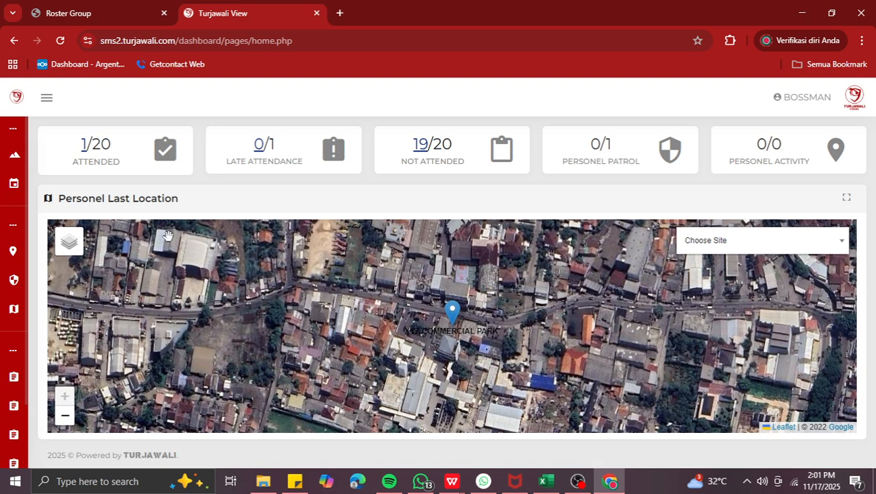
mouse_move(10, 179)
click(32, 188)
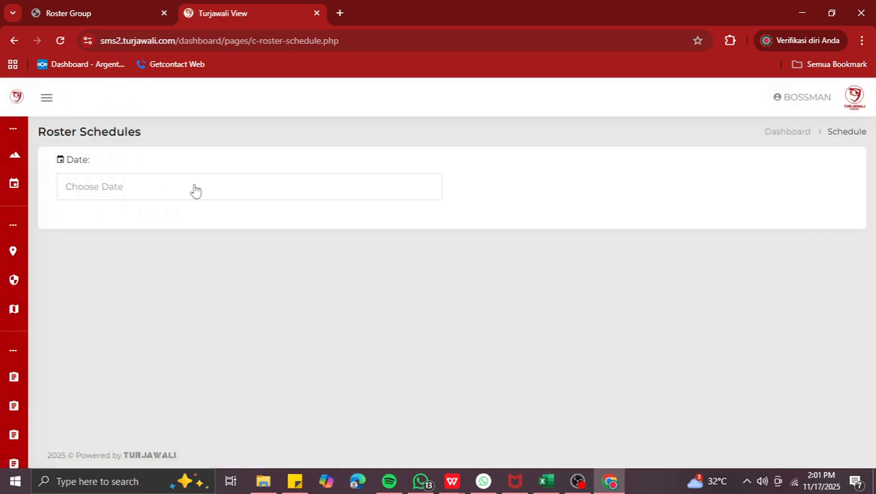
- Display the roster schedule for 2025-11-01 to 2025-11-30 at the APARTMENT DEMO - ap-demo site
click(195, 190)
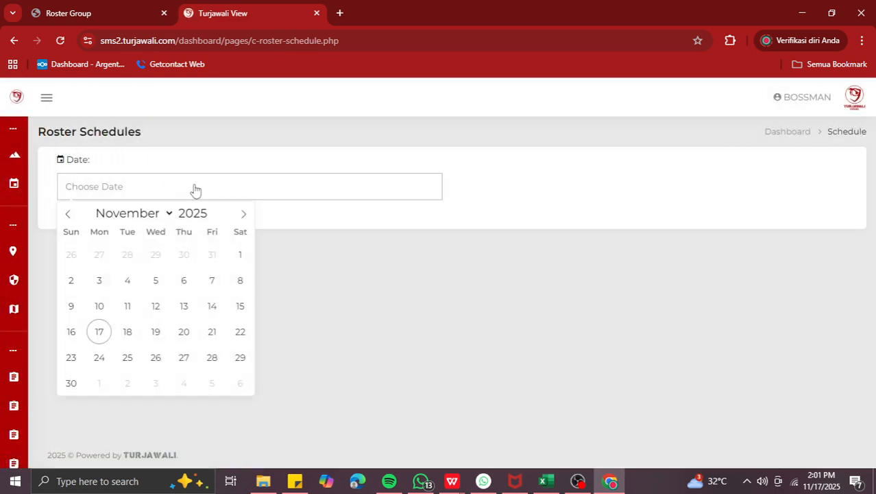
click(240, 254)
click(71, 382)
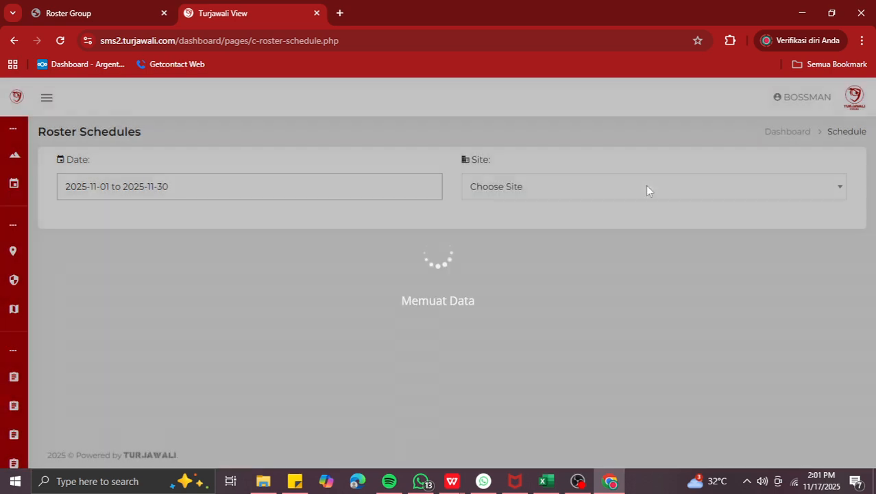
click(646, 190)
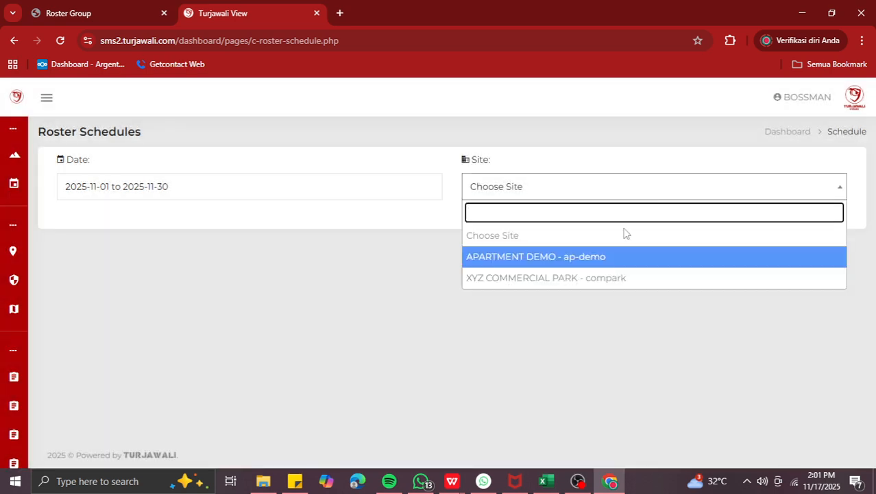
click(592, 255)
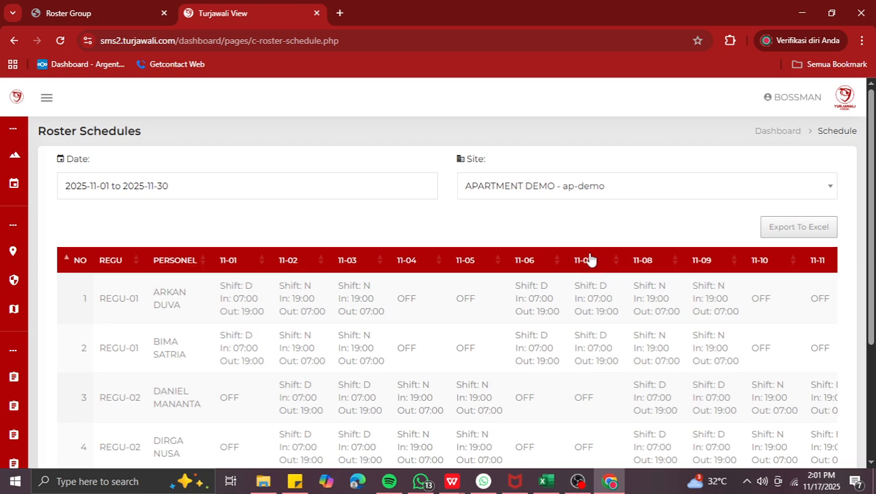
- Compare the REGU-01 shifts in Roster Schedules with the first Regu 1 row of the Excel roster for 1 to 3 November
scroll(591, 258, down, 3)
scroll(591, 258, up, 1)
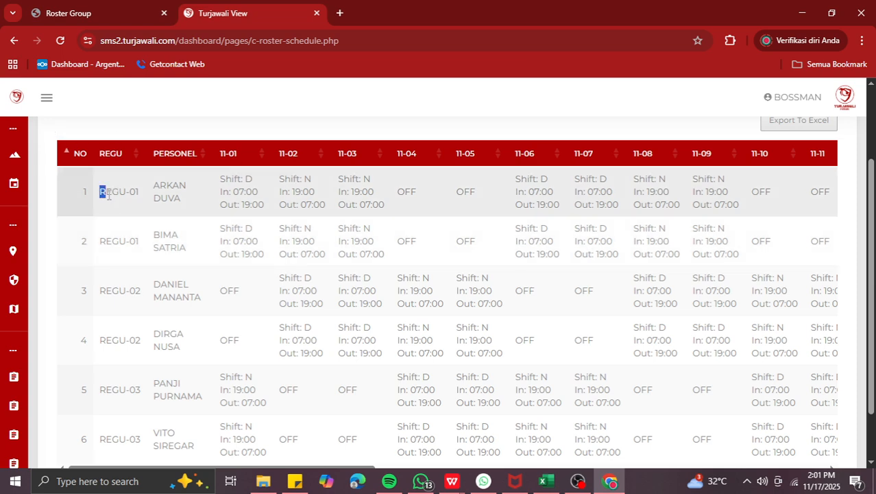
drag(108, 195, 139, 238)
click(184, 196)
click(548, 484)
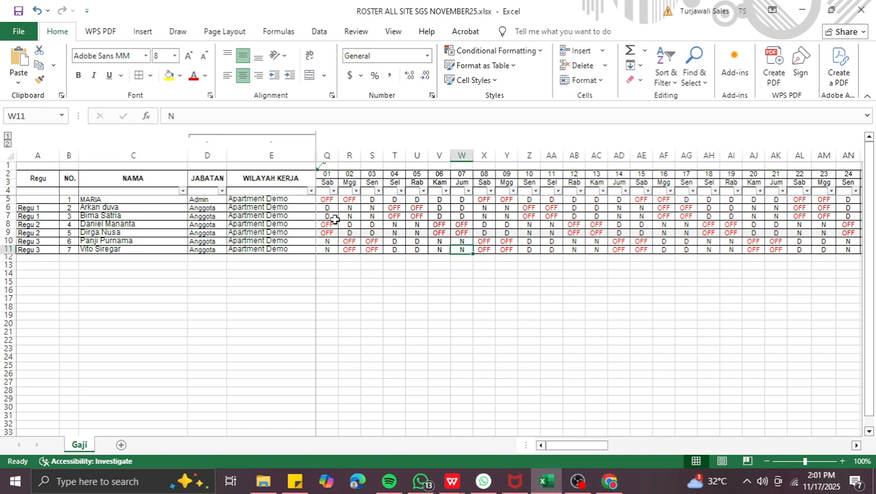
click(327, 207)
click(352, 207)
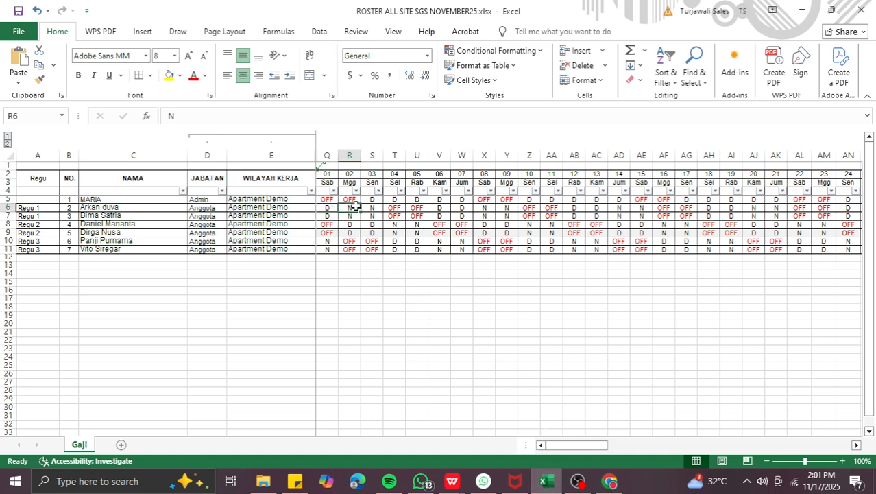
click(371, 207)
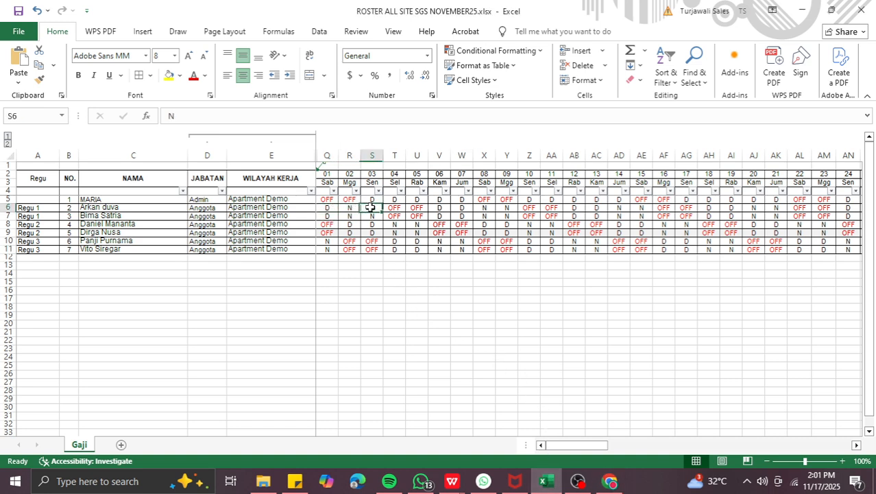
click(609, 481)
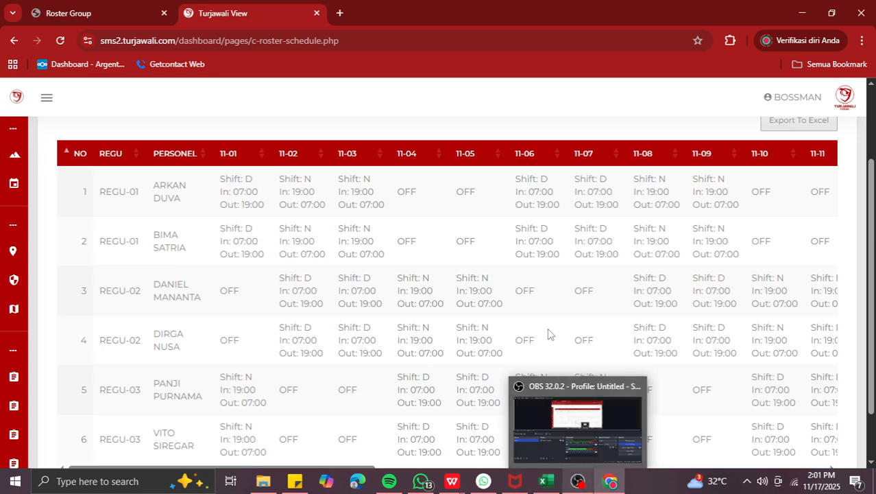